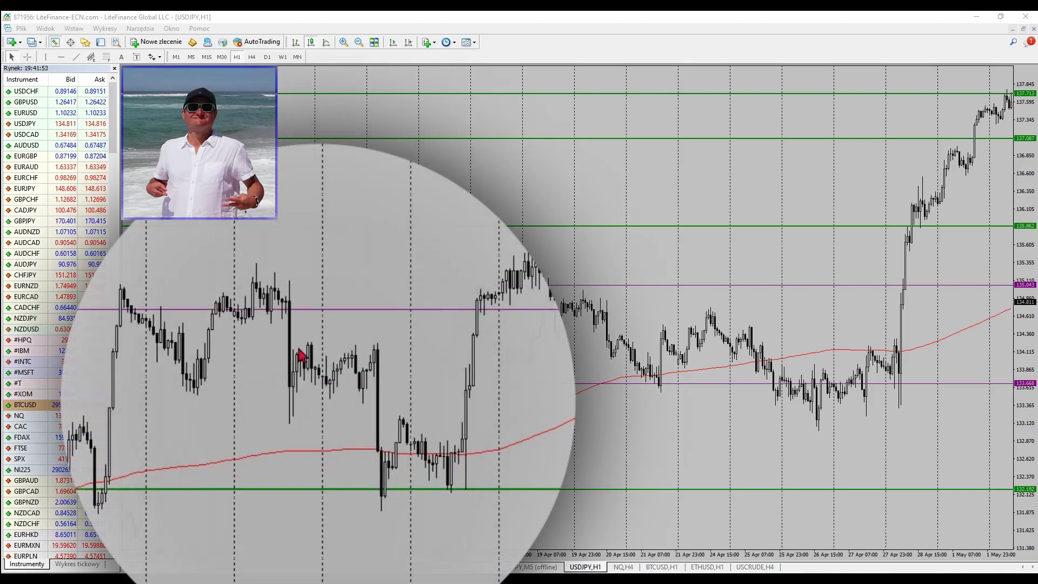
Draw arrows tracing the two rise-and-drop swings around 12–13 April on the USDJPY H1 chart, and clear the drawings
{"action": "mouse_move", "coordinate": [243, 329]}
{"action": "left_mouse_down"}
{"action": "mouse_move", "coordinate": [245, 314]}
{"action": "mouse_move", "coordinate": [279, 282]}
{"action": "mouse_move", "coordinate": [313, 429]}
{"action": "left_mouse_up"}
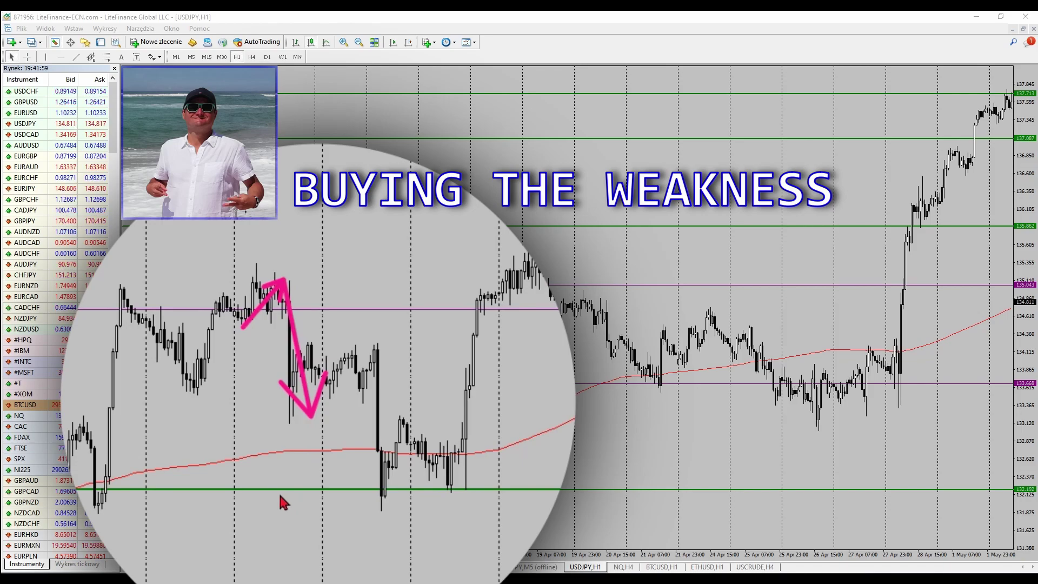
{"action": "mouse_move", "coordinate": [336, 416]}
{"action": "left_mouse_down"}
{"action": "mouse_move", "coordinate": [376, 350]}
{"action": "mouse_move", "coordinate": [412, 485]}
{"action": "left_mouse_up"}
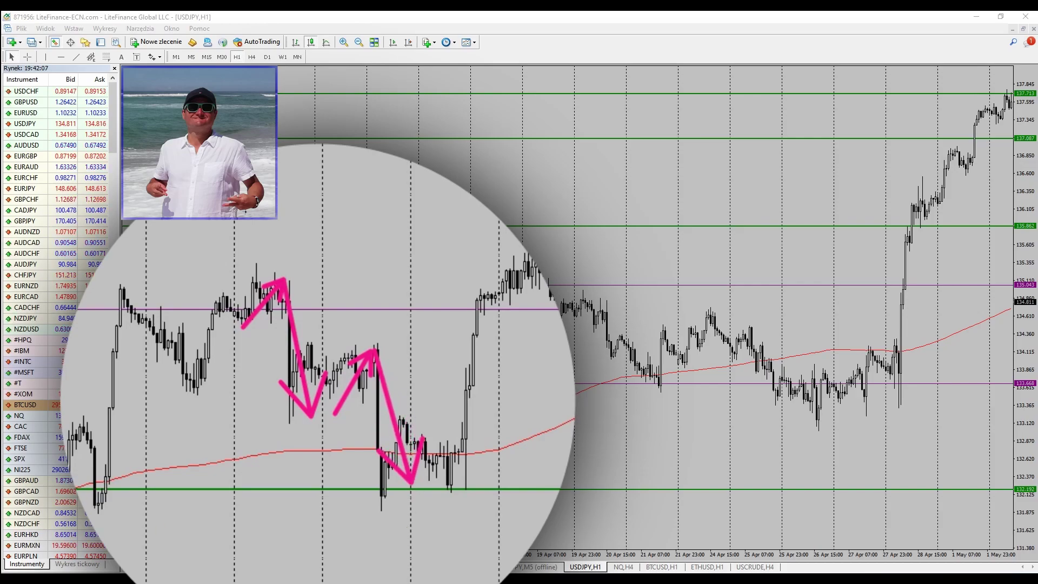
{"action": "key", "text": "Escape"}
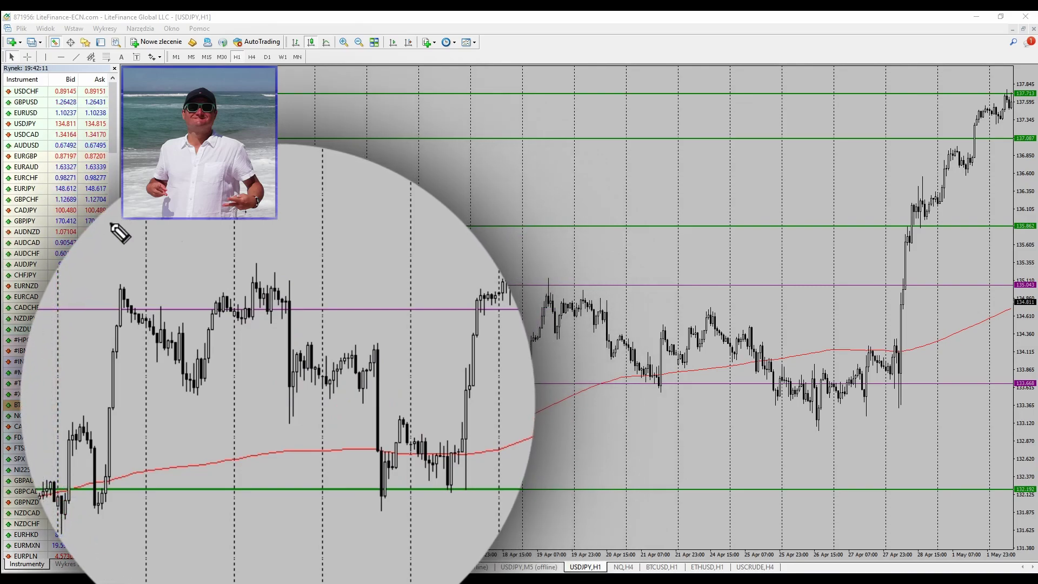
Circle the two sharp drops of 12 and 13 April and number the first one 1
{"action": "mouse_move", "coordinate": [280, 273]}
{"action": "left_mouse_down"}
{"action": "mouse_move", "coordinate": [273, 316]}
{"action": "mouse_move", "coordinate": [289, 419]}
{"action": "mouse_move", "coordinate": [316, 295]}
{"action": "mouse_move", "coordinate": [281, 277]}
{"action": "left_mouse_up"}
{"action": "mouse_move", "coordinate": [379, 341]}
{"action": "left_mouse_down"}
{"action": "mouse_move", "coordinate": [364, 383]}
{"action": "mouse_move", "coordinate": [363, 500]}
{"action": "mouse_move", "coordinate": [401, 379]}
{"action": "mouse_move", "coordinate": [342, 323]}
{"action": "left_mouse_up"}
{"action": "left_click_drag", "start_coordinate": [277, 245], "coordinate": [303, 258]}
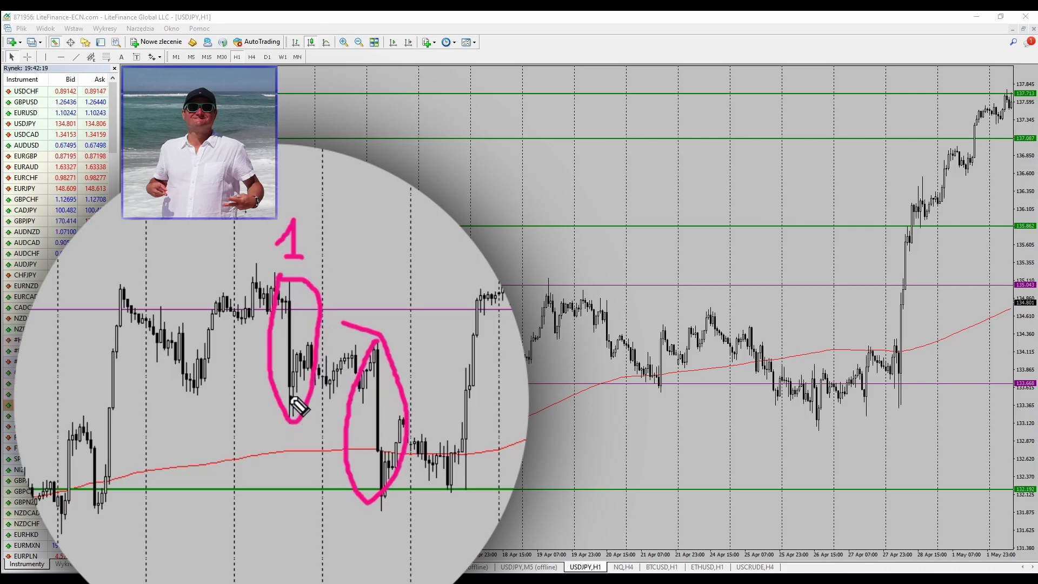
Extend a horizontal line from the circled 7 April peak towards the first drop and cross out the 11 April pullback low
{"action": "mouse_move", "coordinate": [62, 402]}
{"action": "left_mouse_down"}
{"action": "mouse_move", "coordinate": [68, 430]}
{"action": "mouse_move", "coordinate": [90, 437]}
{"action": "mouse_move", "coordinate": [111, 412]}
{"action": "mouse_move", "coordinate": [61, 401]}
{"action": "mouse_move", "coordinate": [268, 405]}
{"action": "left_mouse_up"}
{"action": "mouse_move", "coordinate": [173, 367]}
{"action": "left_mouse_down"}
{"action": "mouse_move", "coordinate": [203, 401]}
{"action": "mouse_move", "coordinate": [190, 387]}
{"action": "mouse_move", "coordinate": [166, 395]}
{"action": "left_mouse_up"}
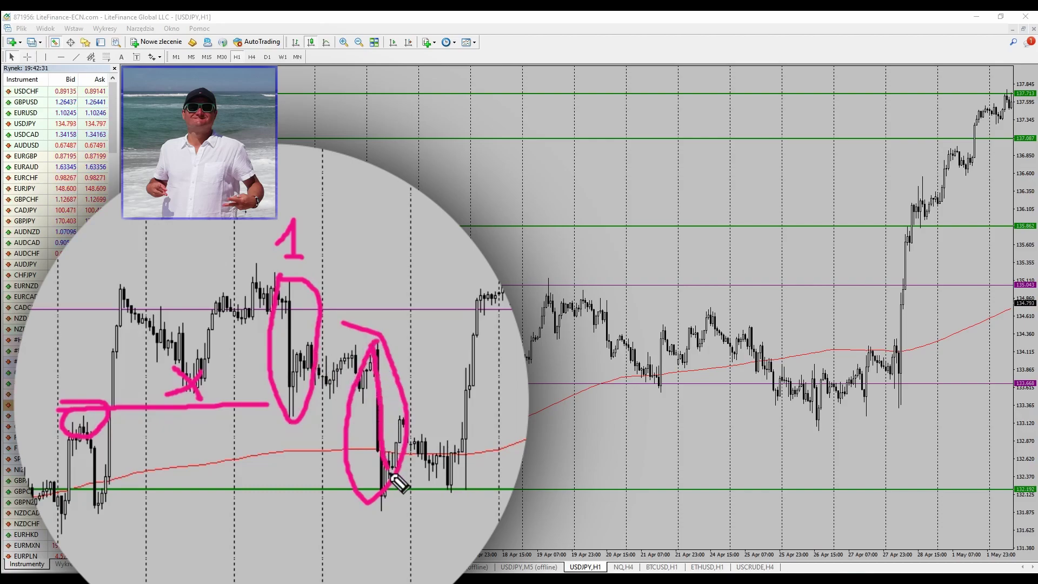
Number the second drop 2, circle a zone on the 132.192 support line, and clear the drawings
{"action": "mouse_move", "coordinate": [362, 266]}
{"action": "left_mouse_down"}
{"action": "mouse_move", "coordinate": [371, 295]}
{"action": "mouse_move", "coordinate": [384, 299]}
{"action": "left_mouse_up"}
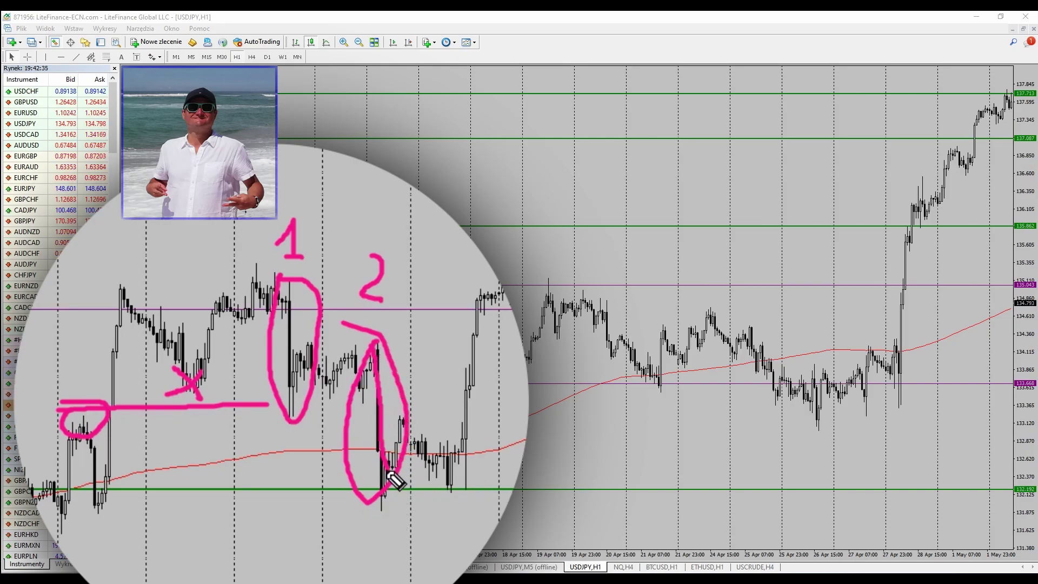
{"action": "mouse_move", "coordinate": [671, 479]}
{"action": "left_mouse_down"}
{"action": "mouse_move", "coordinate": [728, 494]}
{"action": "mouse_move", "coordinate": [673, 478]}
{"action": "left_mouse_up"}
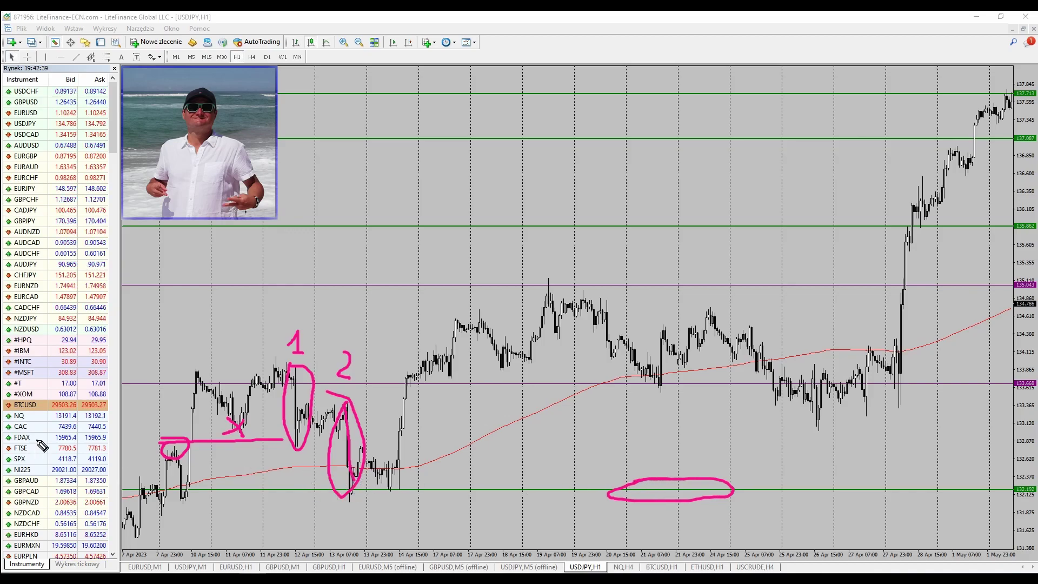
{"action": "key", "text": "Escape"}
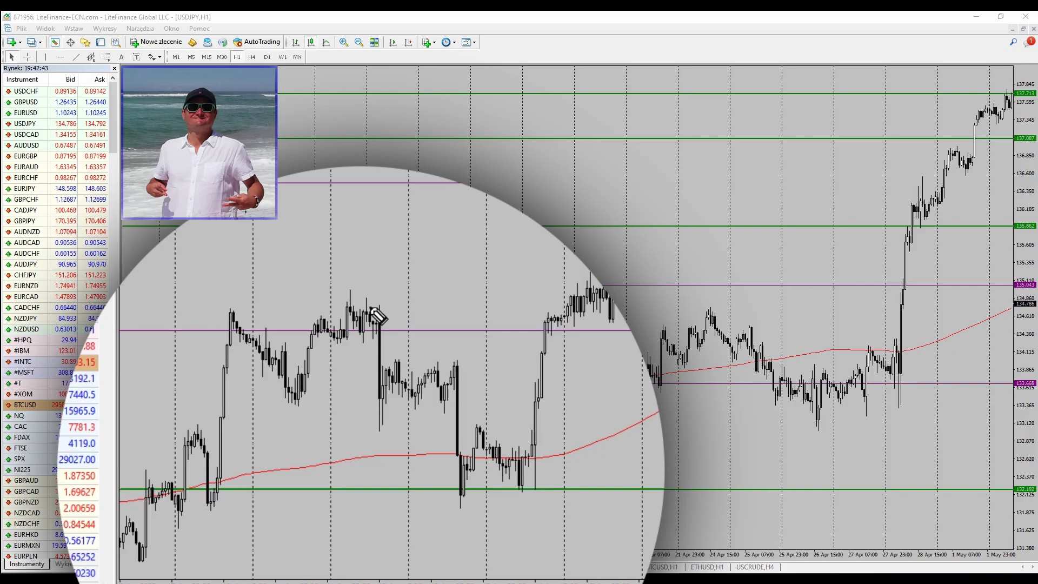
Circle the price clusters preceding both drops with strokes down the falls, plus the 7 April peak and the 132.192 support zone
{"action": "mouse_move", "coordinate": [359, 308]}
{"action": "left_mouse_down"}
{"action": "mouse_move", "coordinate": [346, 325]}
{"action": "mouse_move", "coordinate": [375, 409]}
{"action": "left_mouse_up"}
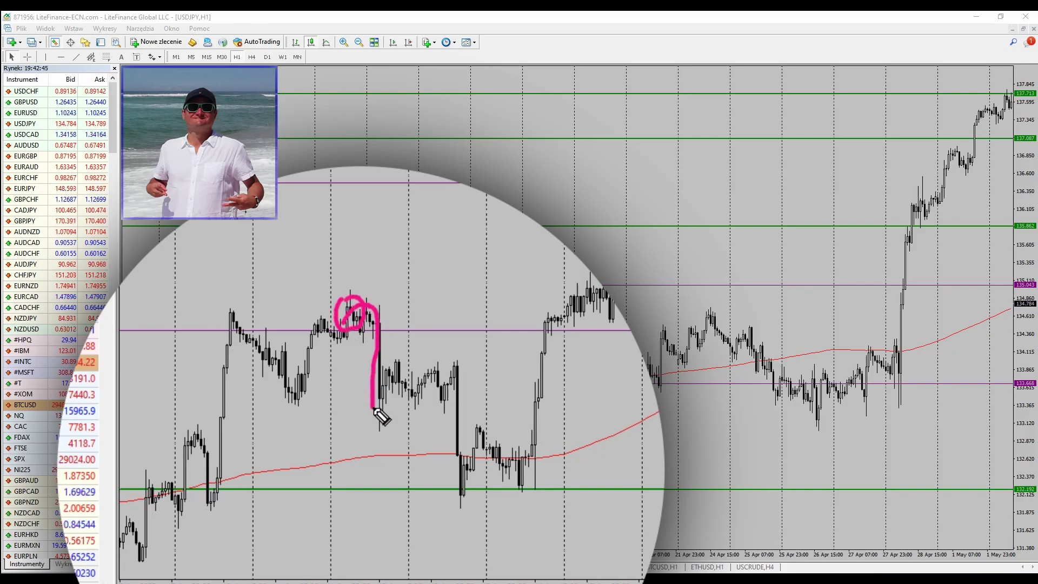
{"action": "mouse_move", "coordinate": [446, 347]}
{"action": "left_mouse_down"}
{"action": "mouse_move", "coordinate": [468, 374]}
{"action": "mouse_move", "coordinate": [459, 376]}
{"action": "mouse_move", "coordinate": [469, 463]}
{"action": "left_mouse_up"}
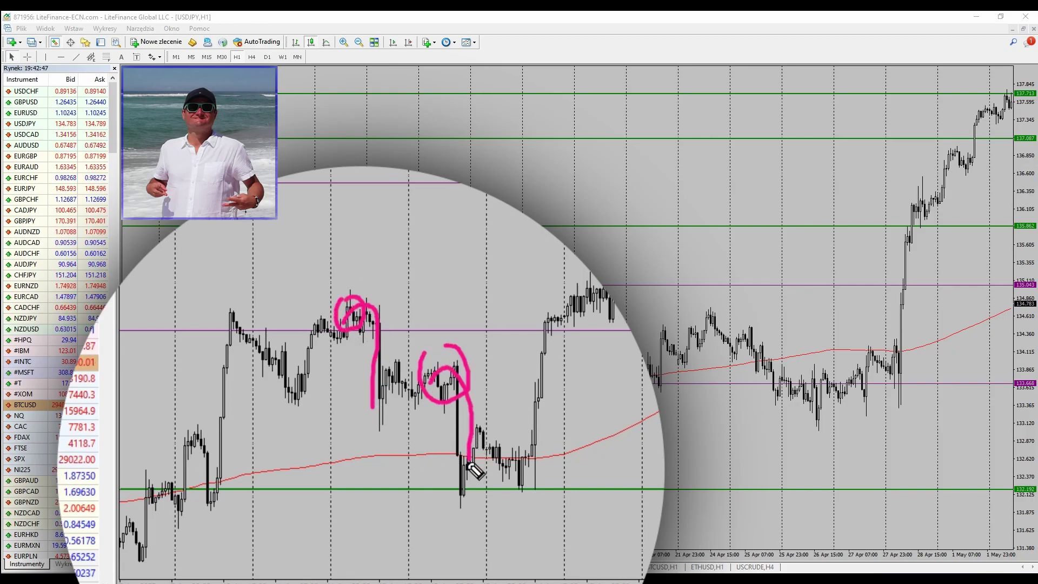
{"action": "mouse_move", "coordinate": [198, 424]}
{"action": "left_mouse_down"}
{"action": "mouse_move", "coordinate": [186, 437]}
{"action": "mouse_move", "coordinate": [243, 447]}
{"action": "mouse_move", "coordinate": [201, 450]}
{"action": "left_mouse_up"}
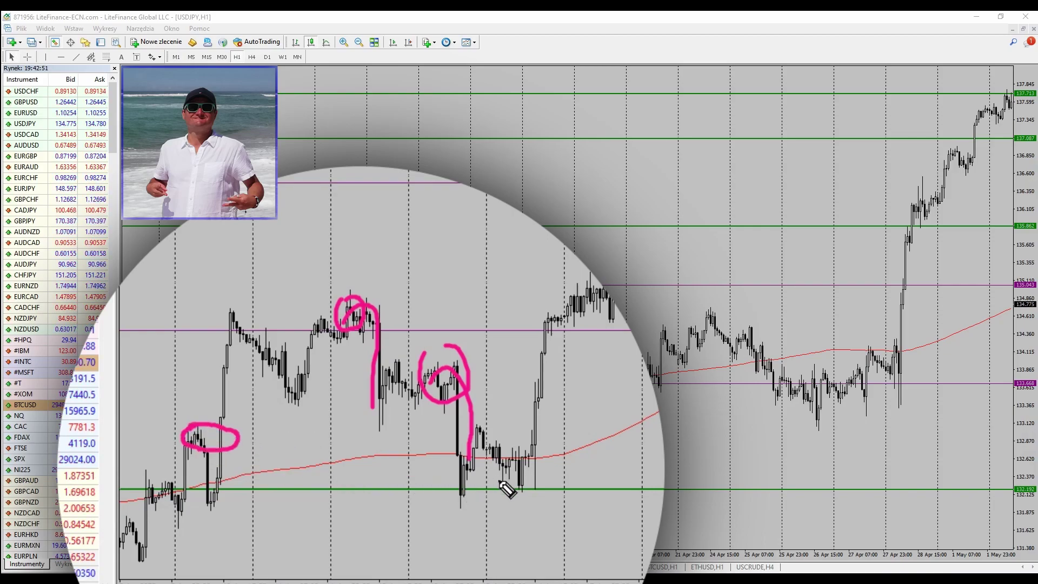
{"action": "mouse_move", "coordinate": [518, 473]}
{"action": "left_mouse_down"}
{"action": "mouse_move", "coordinate": [440, 489]}
{"action": "mouse_move", "coordinate": [551, 494]}
{"action": "mouse_move", "coordinate": [533, 471]}
{"action": "left_mouse_up"}
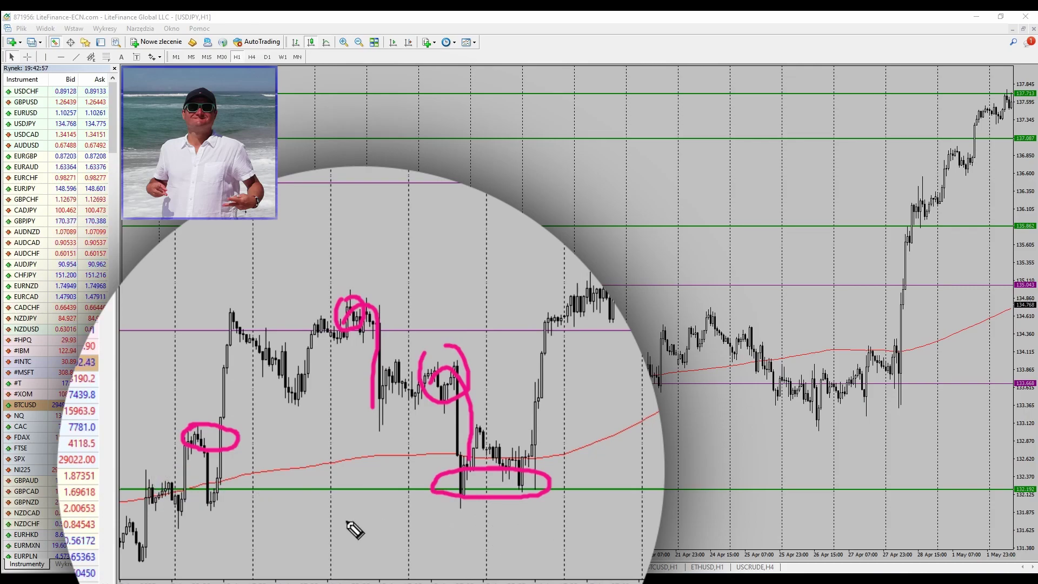
Underline the three rising lows at the chart's start, draw an arrow breaking down below 132.192, and clear the drawings
{"action": "left_click_drag", "start_coordinate": [196, 511], "coordinate": [248, 513]}
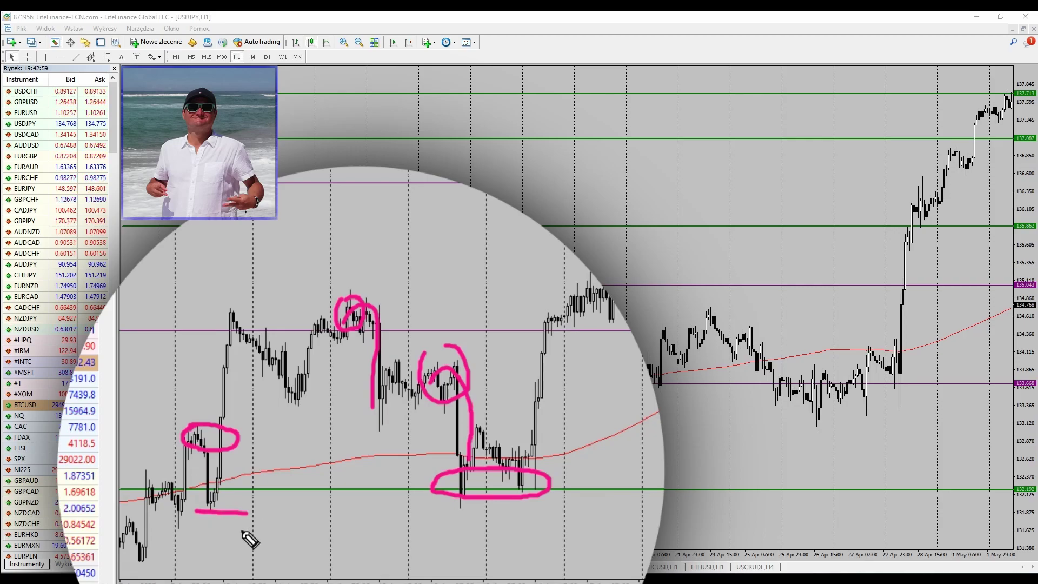
{"action": "left_click_drag", "start_coordinate": [173, 530], "coordinate": [199, 531]}
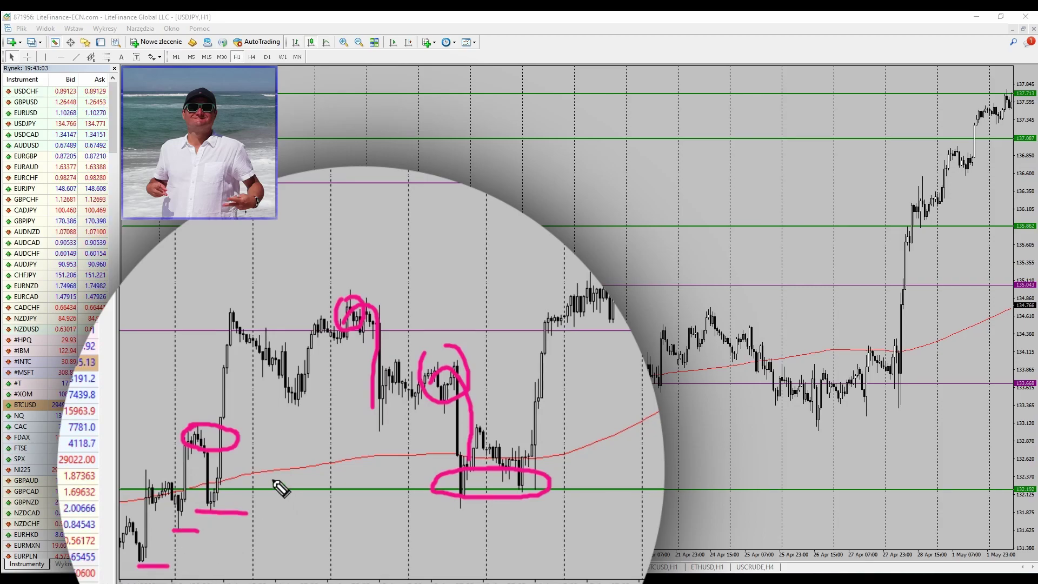
{"action": "mouse_move", "coordinate": [463, 494]}
{"action": "left_mouse_down"}
{"action": "mouse_move", "coordinate": [487, 478]}
{"action": "mouse_move", "coordinate": [583, 558]}
{"action": "mouse_move", "coordinate": [595, 538]}
{"action": "left_mouse_up"}
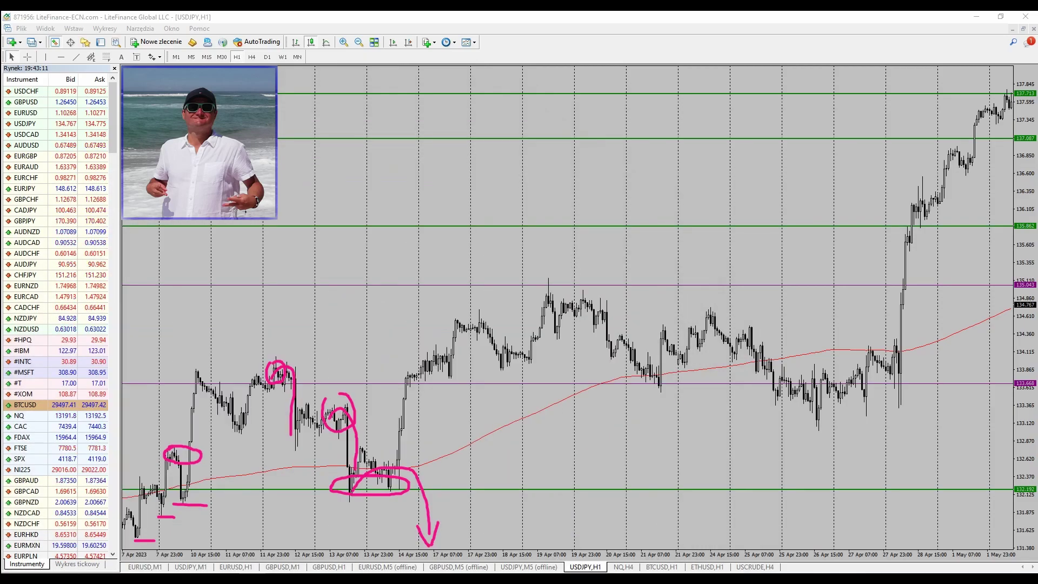
{"action": "key", "text": "Escape"}
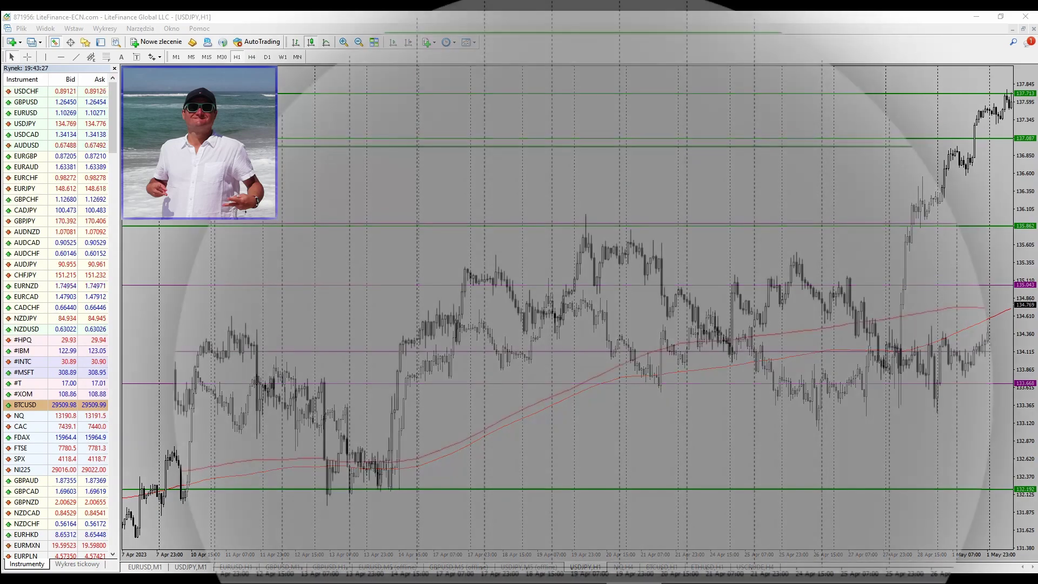
Draw an arrow along the 14–17 April rally and box both pre-drop clusters, extending the second box to the 26 April low
{"action": "mouse_move", "coordinate": [374, 462]}
{"action": "left_mouse_down"}
{"action": "mouse_move", "coordinate": [438, 280]}
{"action": "mouse_move", "coordinate": [412, 282]}
{"action": "mouse_move", "coordinate": [464, 247]}
{"action": "left_mouse_up"}
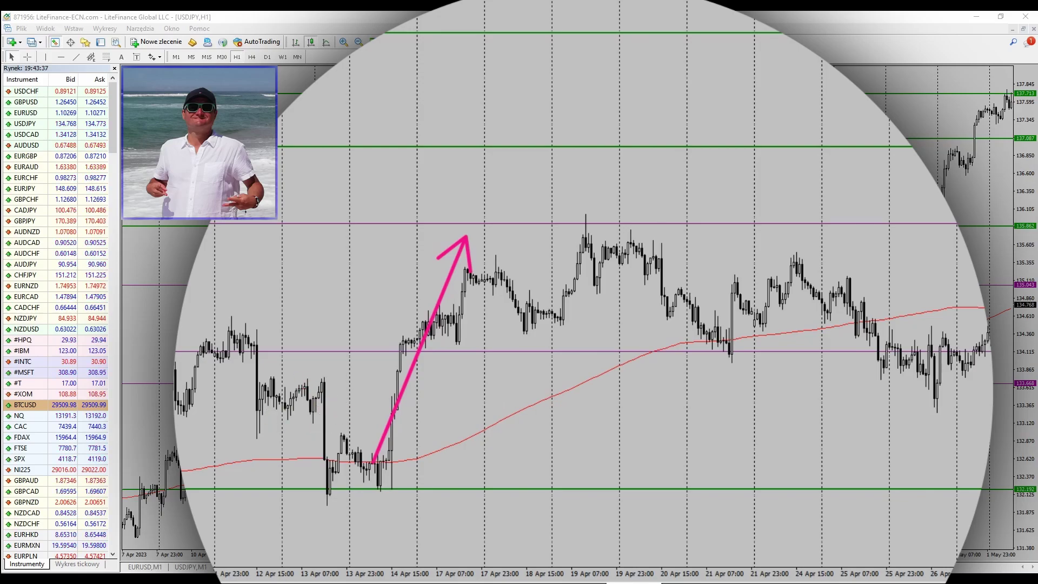
{"action": "left_click_drag", "start_coordinate": [312, 423], "coordinate": [958, 411]}
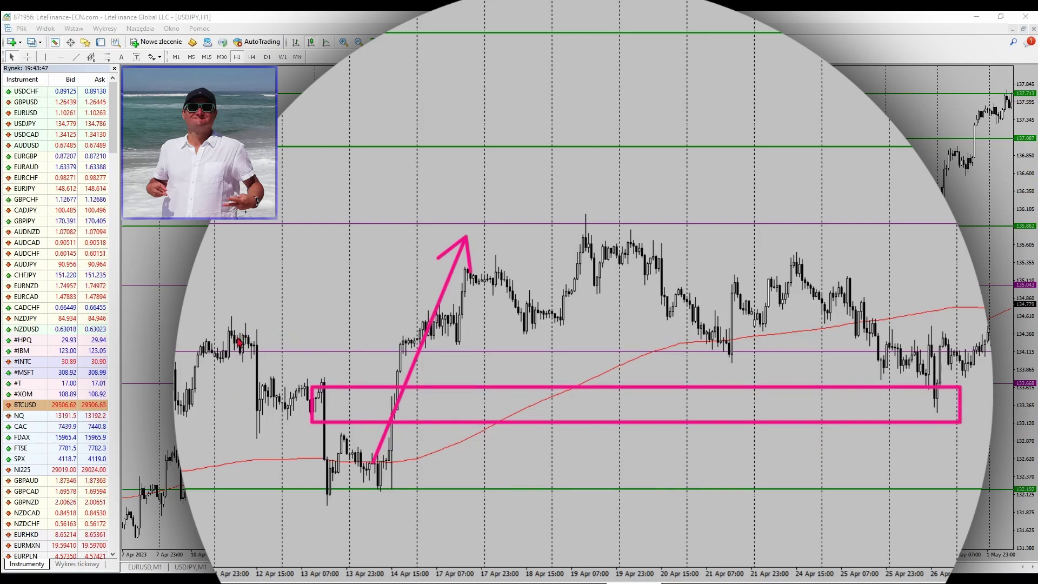
{"action": "left_click_drag", "start_coordinate": [218, 317], "coordinate": [282, 357]}
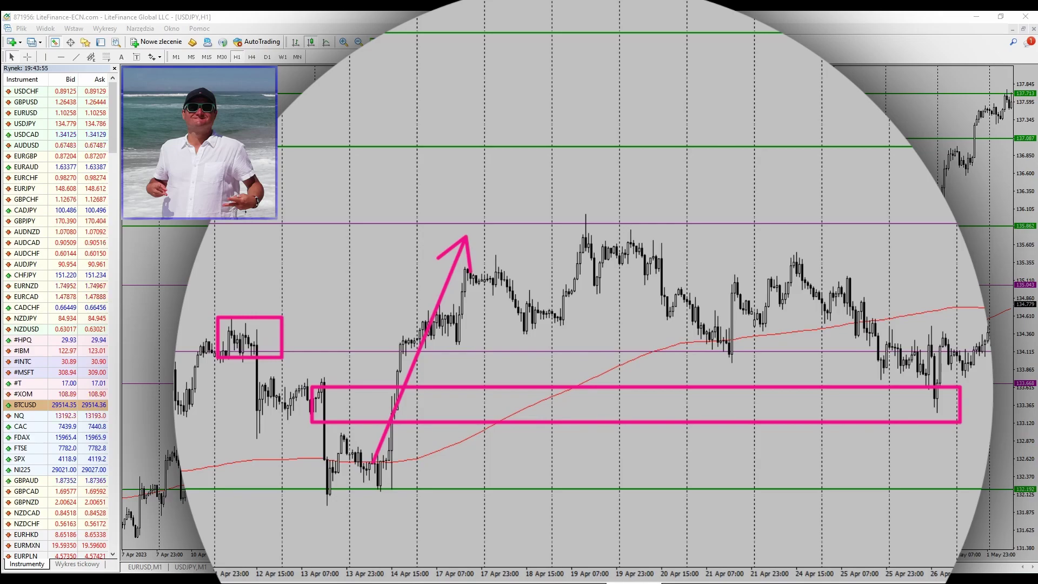
Draw arrows projecting the first box forward, the decline into the second zone, and that zone's start, and clear the drawings
{"action": "mouse_move", "coordinate": [262, 338]}
{"action": "left_mouse_down"}
{"action": "mouse_move", "coordinate": [557, 339]}
{"action": "mouse_move", "coordinate": [544, 355]}
{"action": "left_mouse_up"}
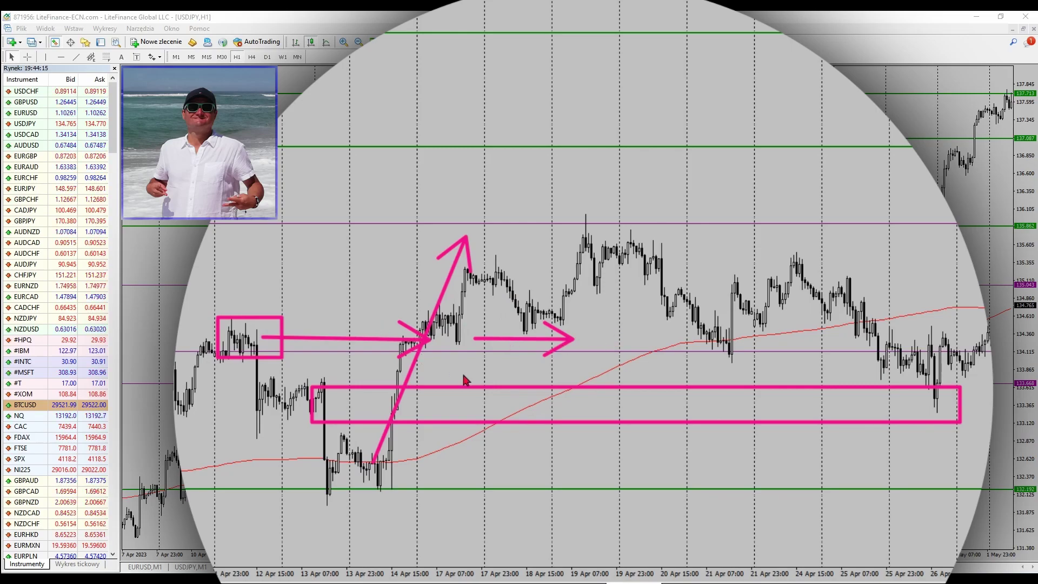
{"action": "mouse_move", "coordinate": [799, 251]}
{"action": "left_mouse_down"}
{"action": "mouse_move", "coordinate": [952, 416]}
{"action": "mouse_move", "coordinate": [935, 410]}
{"action": "left_mouse_up"}
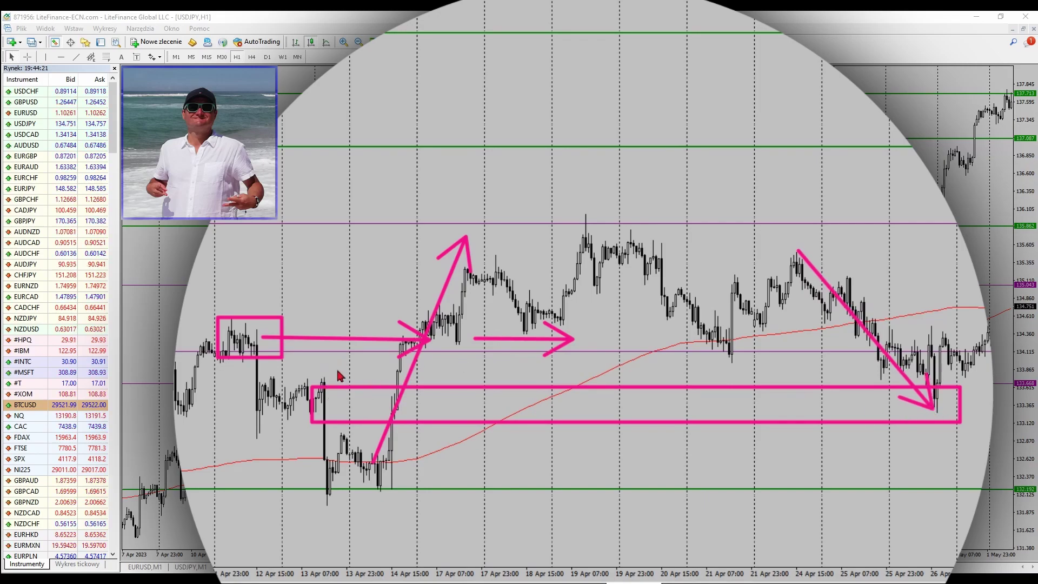
{"action": "left_click_drag", "start_coordinate": [339, 357], "coordinate": [331, 383]}
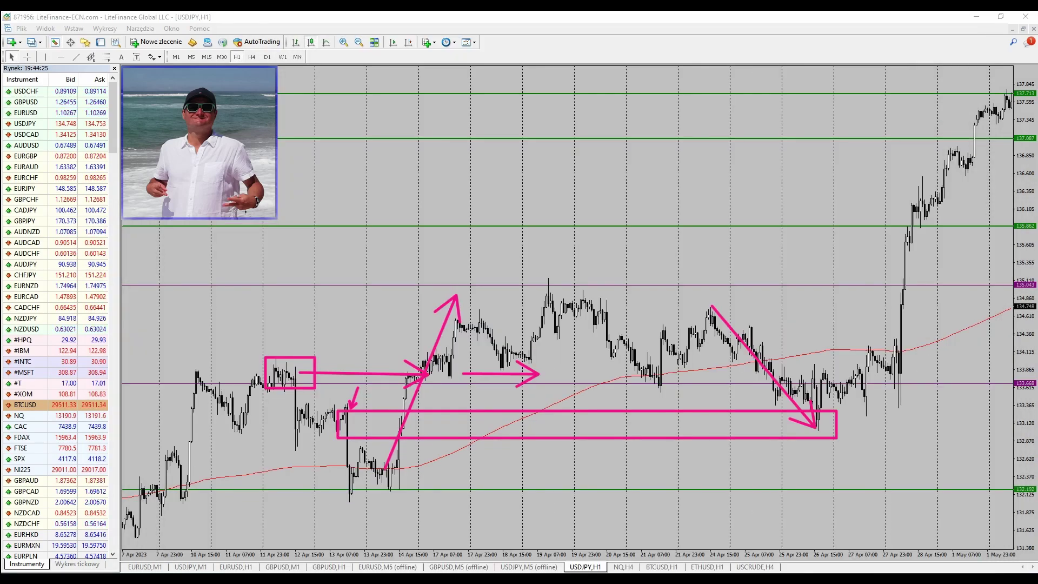
{"action": "key", "text": "Escape"}
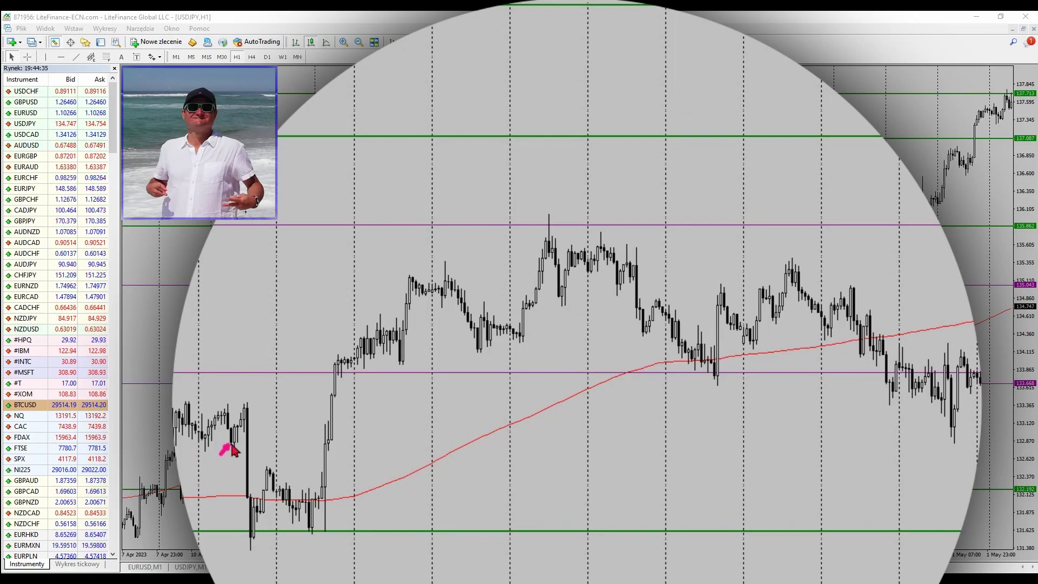
Mark the high before the 13 April drop with a down arrow and draw arrows from that cluster's high and low to the 26 April retest
{"action": "left_click_drag", "start_coordinate": [233, 447], "coordinate": [252, 405]}
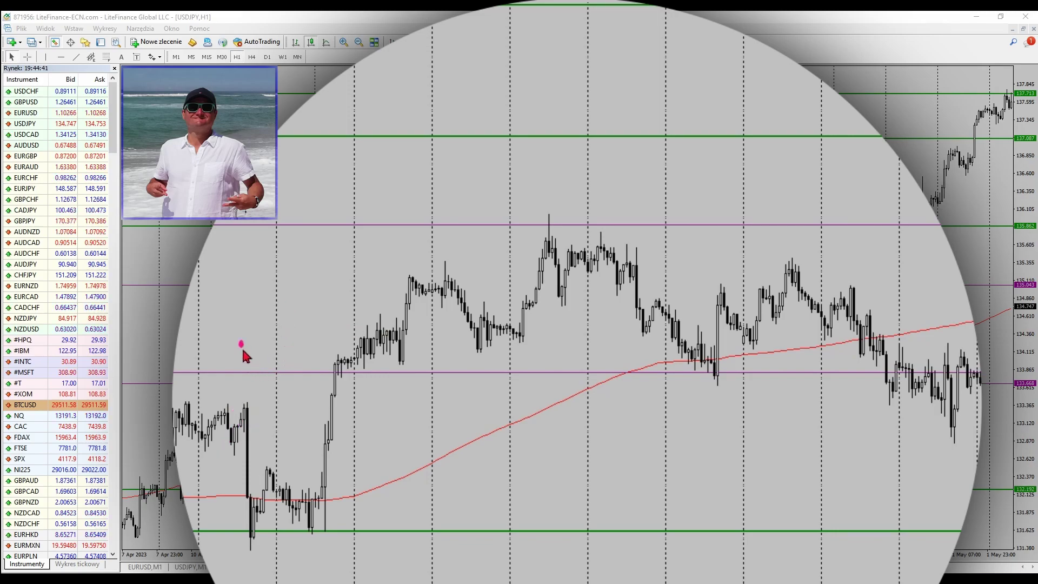
{"action": "left_click_drag", "start_coordinate": [250, 402], "coordinate": [930, 393]}
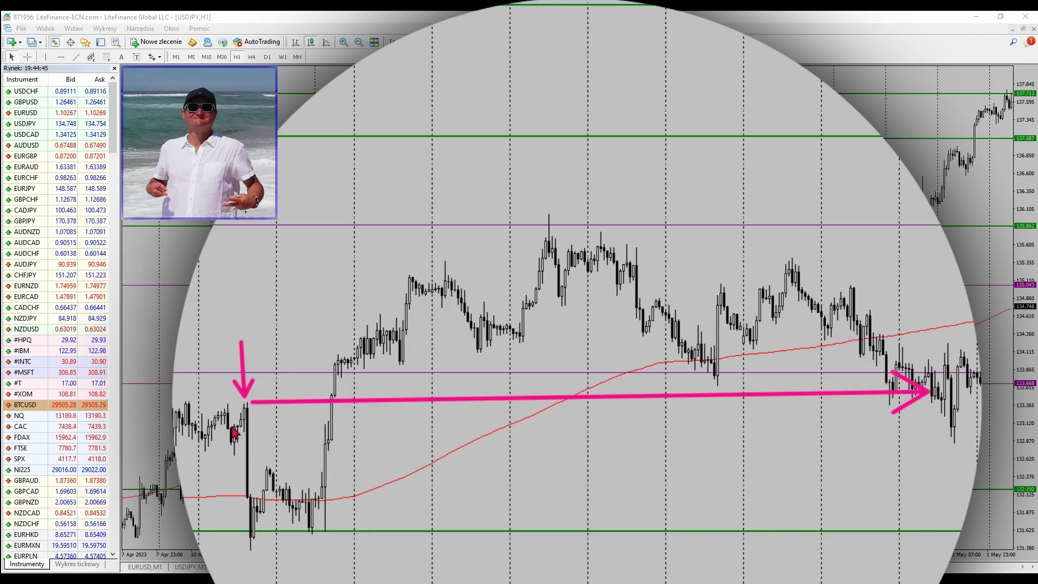
{"action": "mouse_move", "coordinate": [226, 452]}
{"action": "left_mouse_down"}
{"action": "mouse_move", "coordinate": [246, 402]}
{"action": "mouse_move", "coordinate": [297, 428]}
{"action": "mouse_move", "coordinate": [709, 431]}
{"action": "mouse_move", "coordinate": [914, 426]}
{"action": "mouse_move", "coordinate": [937, 413]}
{"action": "left_mouse_up"}
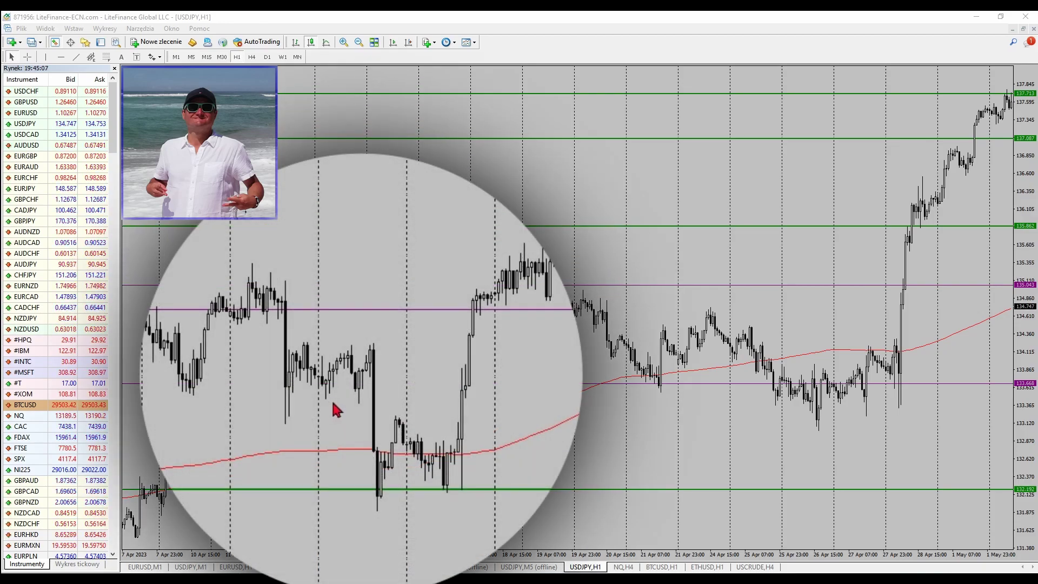
Draw arrows marking the small rise and the last low before the 13 April drop, and clear the drawings
{"action": "left_click_drag", "start_coordinate": [332, 398], "coordinate": [377, 341]}
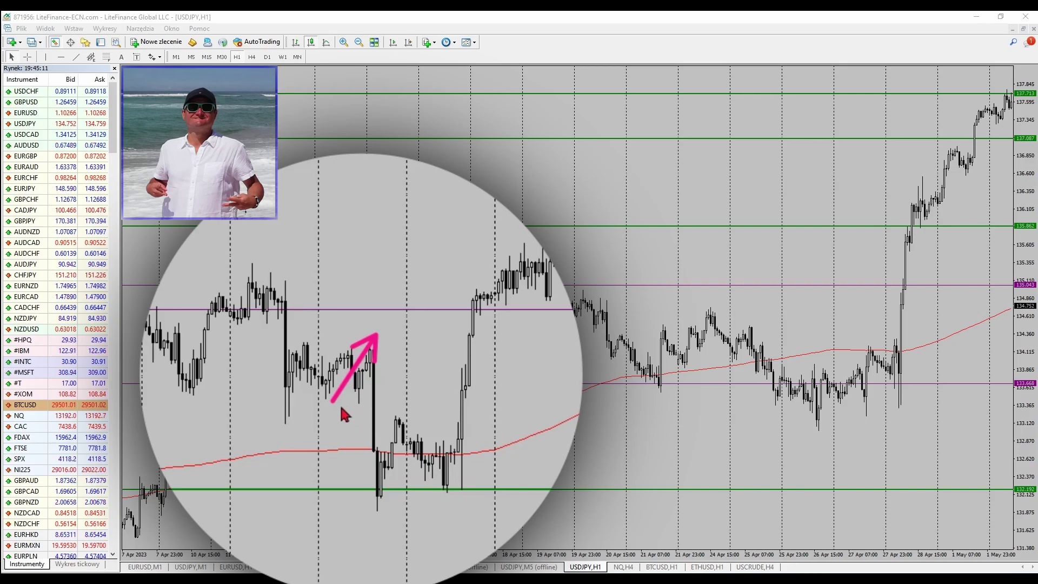
{"action": "left_click_drag", "start_coordinate": [343, 431], "coordinate": [357, 407]}
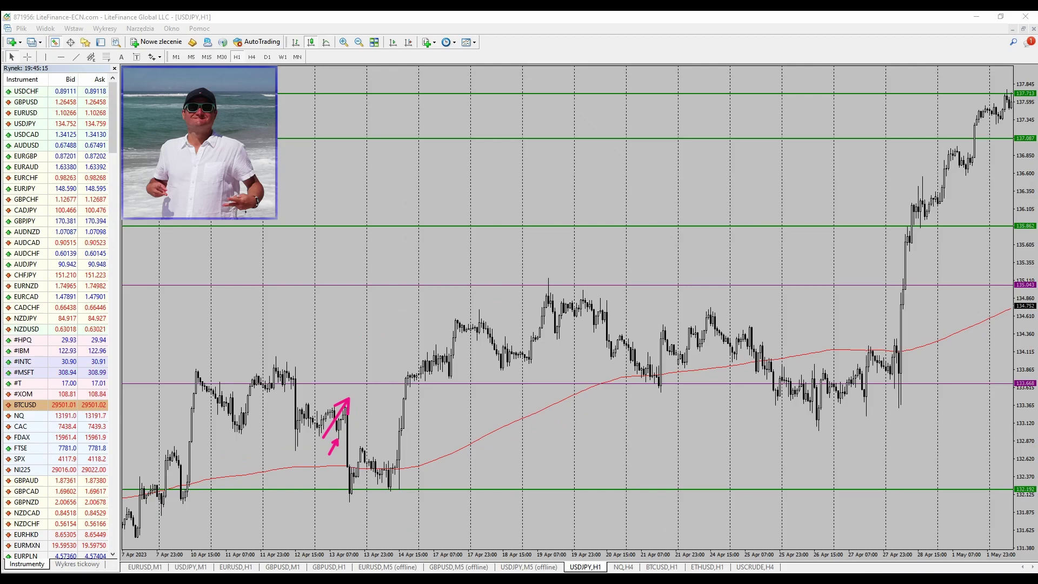
{"action": "key", "text": "Escape"}
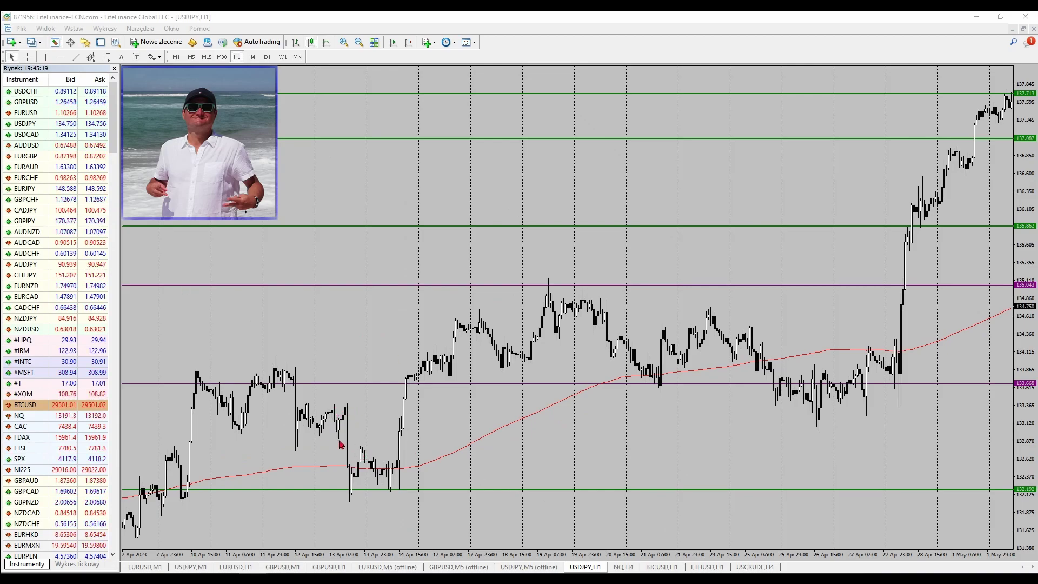
Draw a line from the low before the 13 April drop across the chart, mark its start with a cross, and add a rally arrow
{"action": "left_click_drag", "start_coordinate": [341, 440], "coordinate": [1016, 433]}
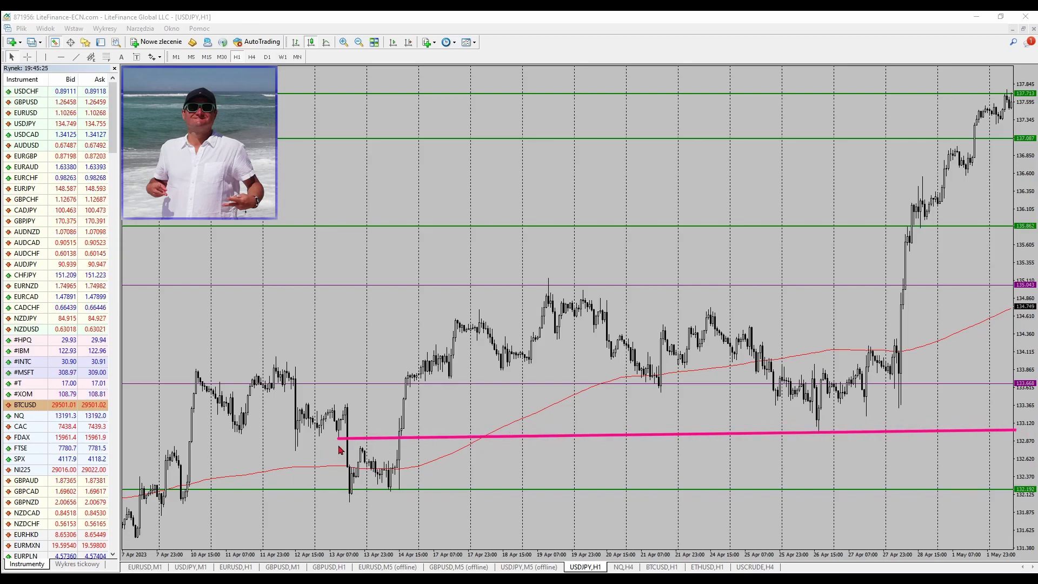
{"action": "left_click_drag", "start_coordinate": [336, 443], "coordinate": [334, 451]}
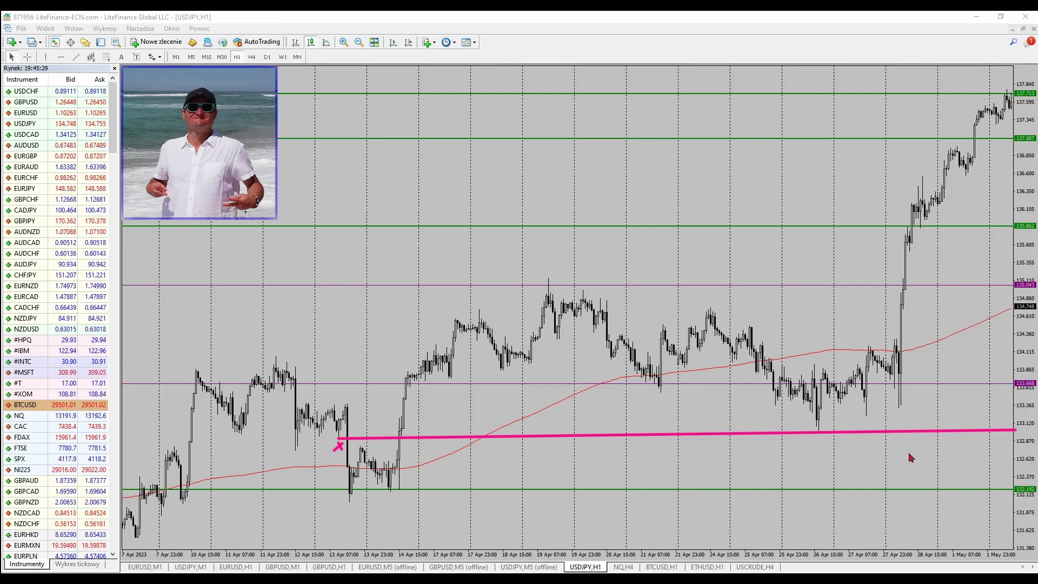
{"action": "mouse_move", "coordinate": [857, 403]}
{"action": "left_mouse_down"}
{"action": "mouse_move", "coordinate": [936, 107]}
{"action": "mouse_move", "coordinate": [919, 130]}
{"action": "left_mouse_up"}
{"action": "left_click", "coordinate": [938, 105]}
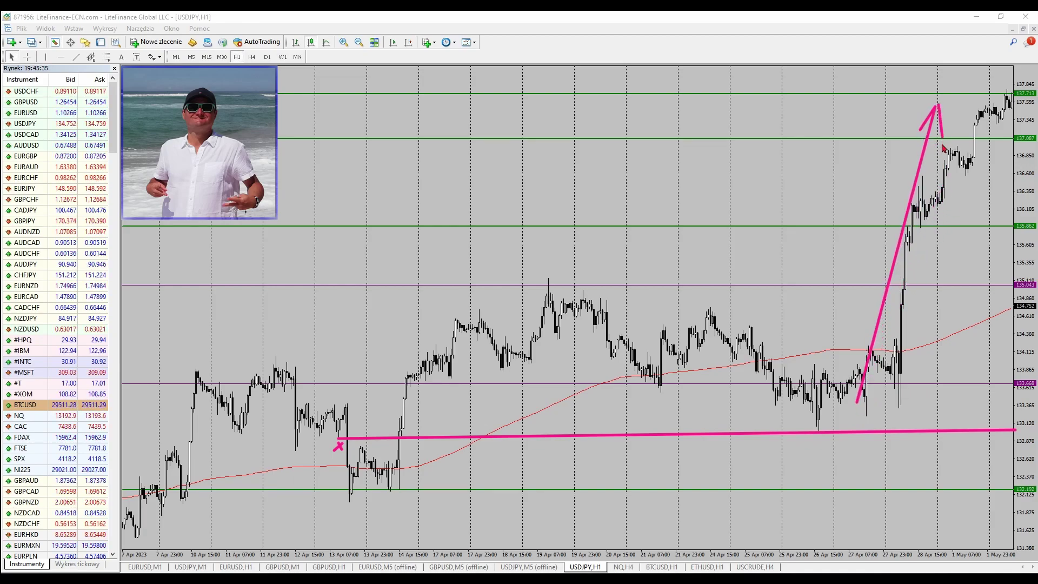
Draw the zone's upper line from the high before the 13 April drop across the chart and point an arrow at its start
{"action": "left_click_drag", "start_coordinate": [353, 405], "coordinate": [1008, 406]}
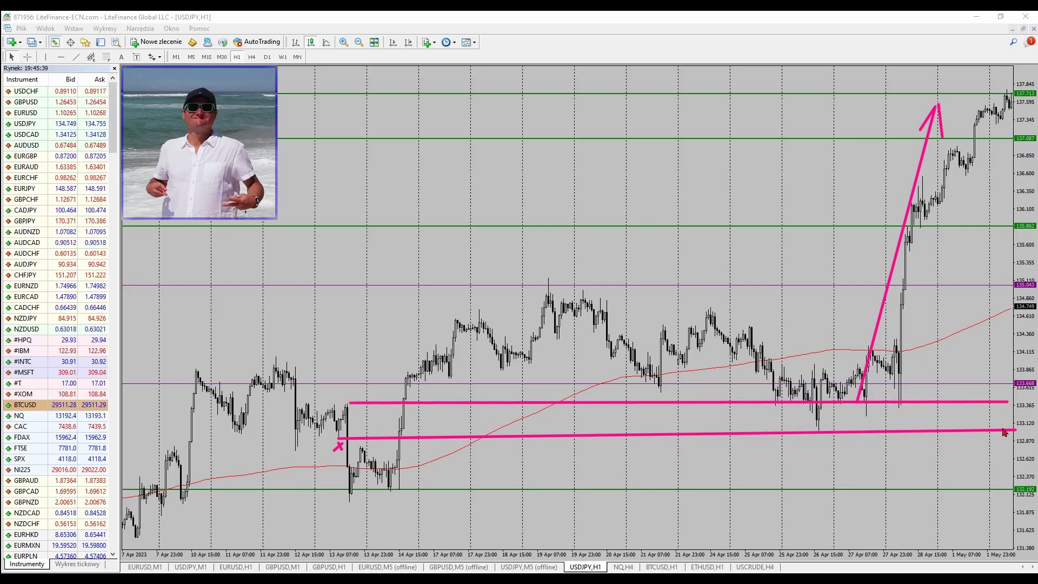
{"action": "left_click_drag", "start_coordinate": [347, 366], "coordinate": [349, 402]}
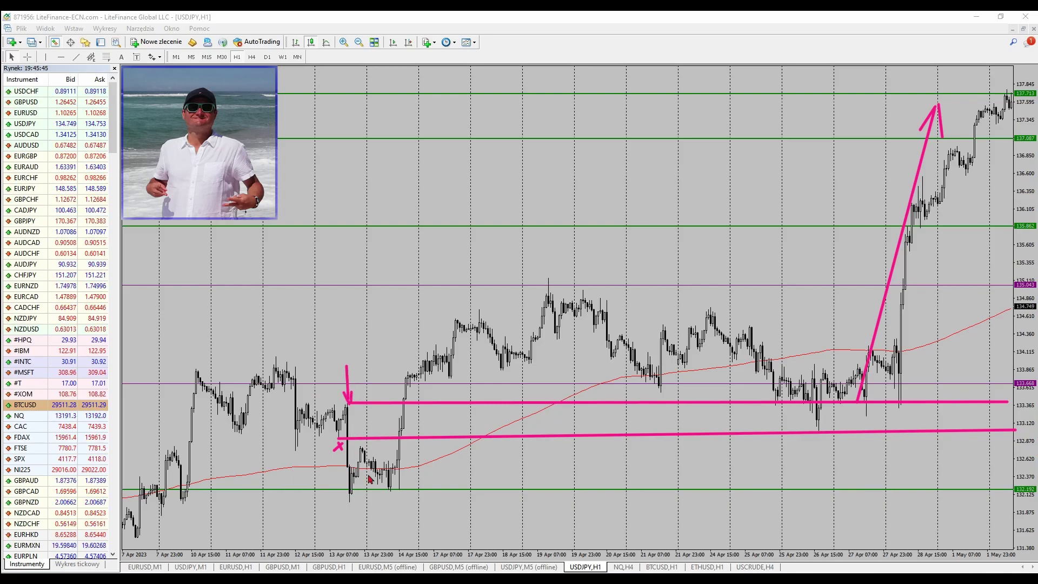
Draw three short horizontal lines at successively higher levels across the lower part of the late-April rally arrow
{"action": "left_click_drag", "start_coordinate": [800, 360], "coordinate": [879, 362]}
{"action": "left_click_drag", "start_coordinate": [811, 326], "coordinate": [888, 327]}
{"action": "left_click_drag", "start_coordinate": [816, 292], "coordinate": [902, 292]}
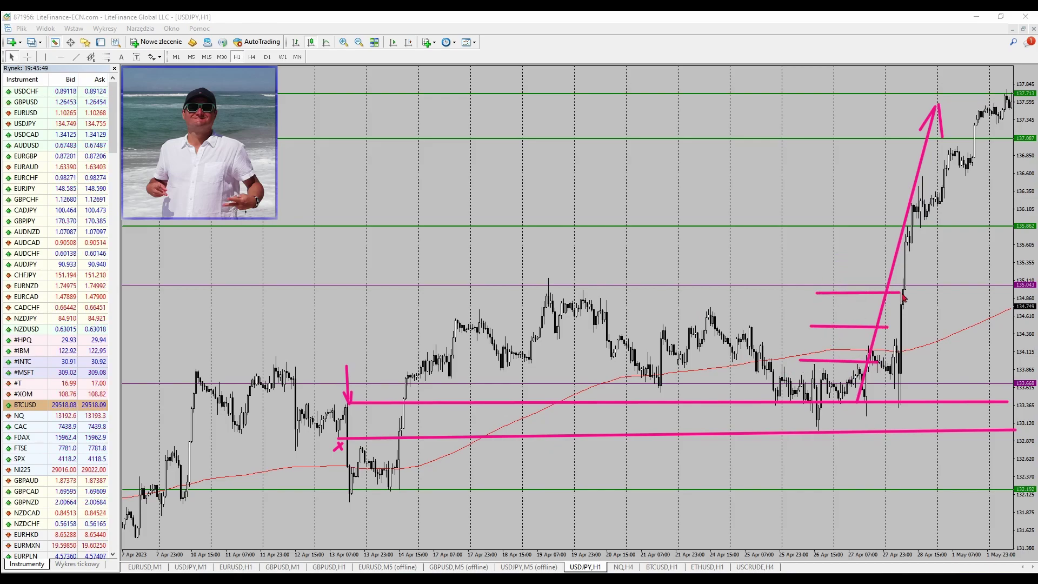
Draw six more short horizontal lines at rising levels across the upper part of the late-April rally arrow, and clear the drawings
{"action": "left_click_drag", "start_coordinate": [827, 256], "coordinate": [890, 256]}
{"action": "left_click_drag", "start_coordinate": [831, 218], "coordinate": [896, 215]}
{"action": "left_click_drag", "start_coordinate": [846, 179], "coordinate": [917, 175]}
{"action": "left_click_drag", "start_coordinate": [844, 155], "coordinate": [945, 148]}
{"action": "left_click_drag", "start_coordinate": [889, 119], "coordinate": [976, 116]}
{"action": "left_click_drag", "start_coordinate": [916, 83], "coordinate": [991, 84]}
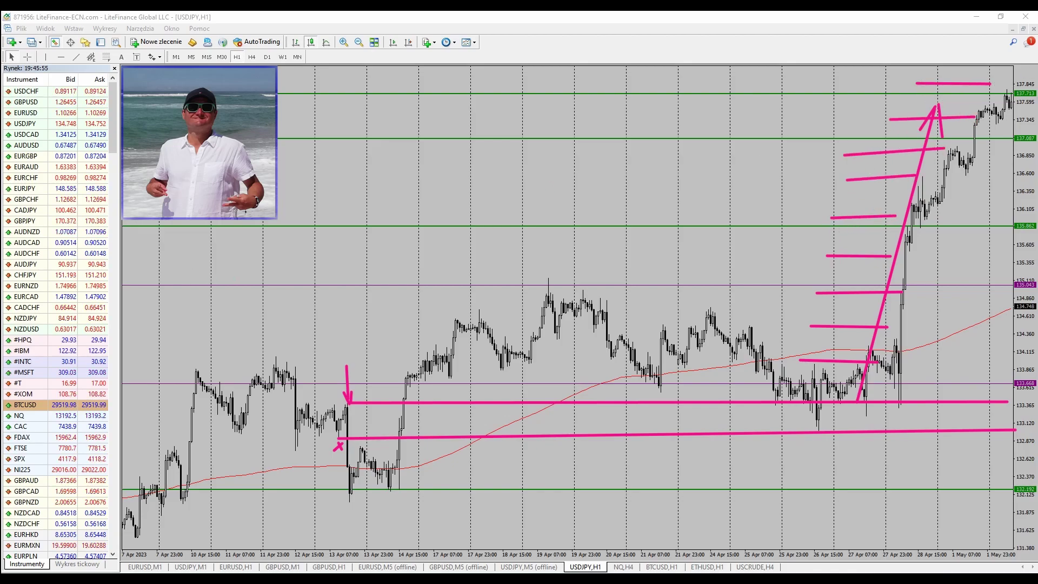
{"action": "key", "text": "Escape"}
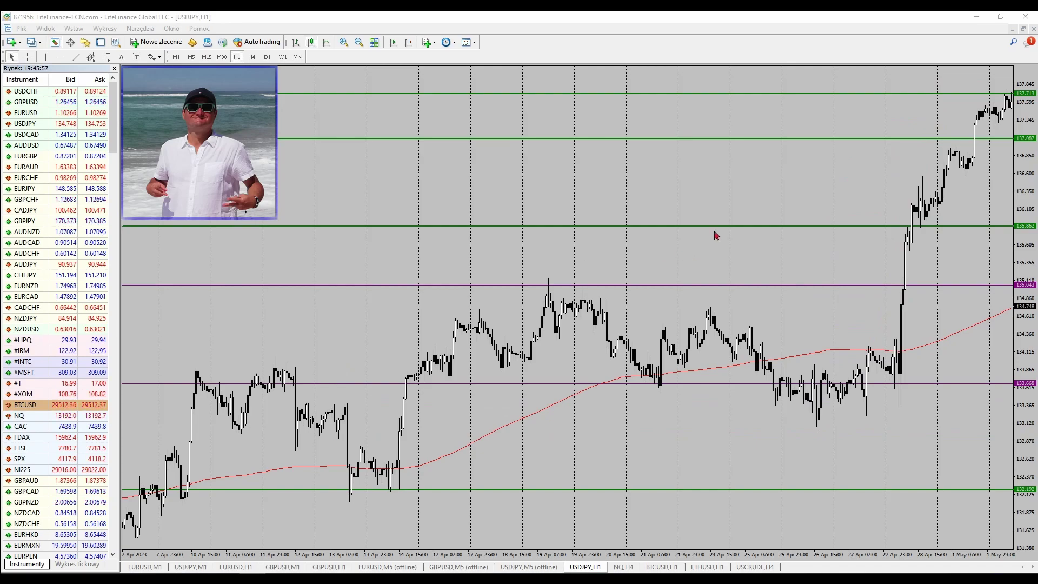
Bring the bars after the late-April rally into view, draw an arrow along the rally and clear it
{"action": "scroll", "coordinate": [725, 200], "scroll_direction": "down", "scroll_amount": 5}
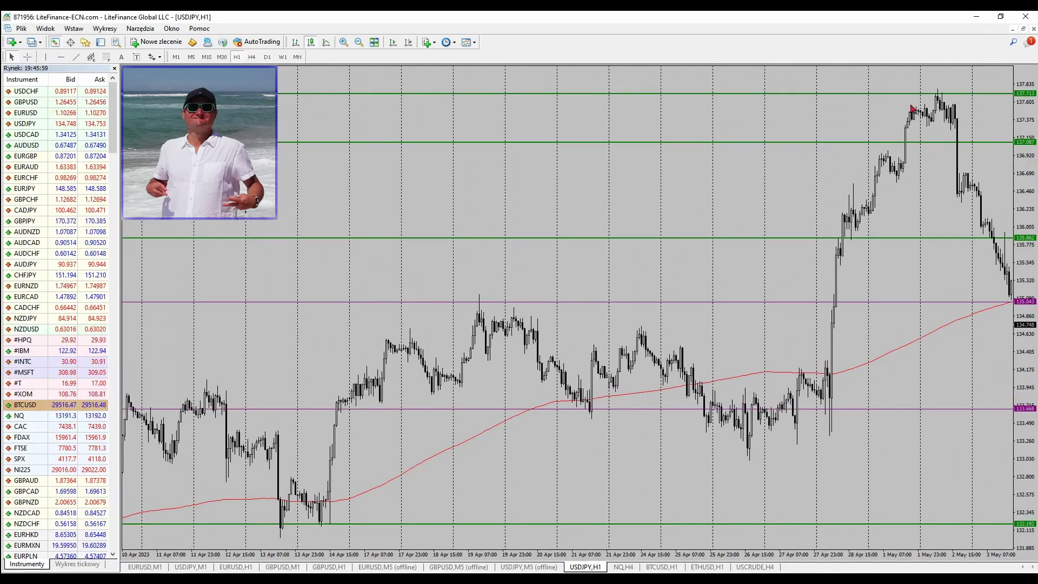
{"action": "left_click_drag", "start_coordinate": [471, 220], "coordinate": [510, 209]}
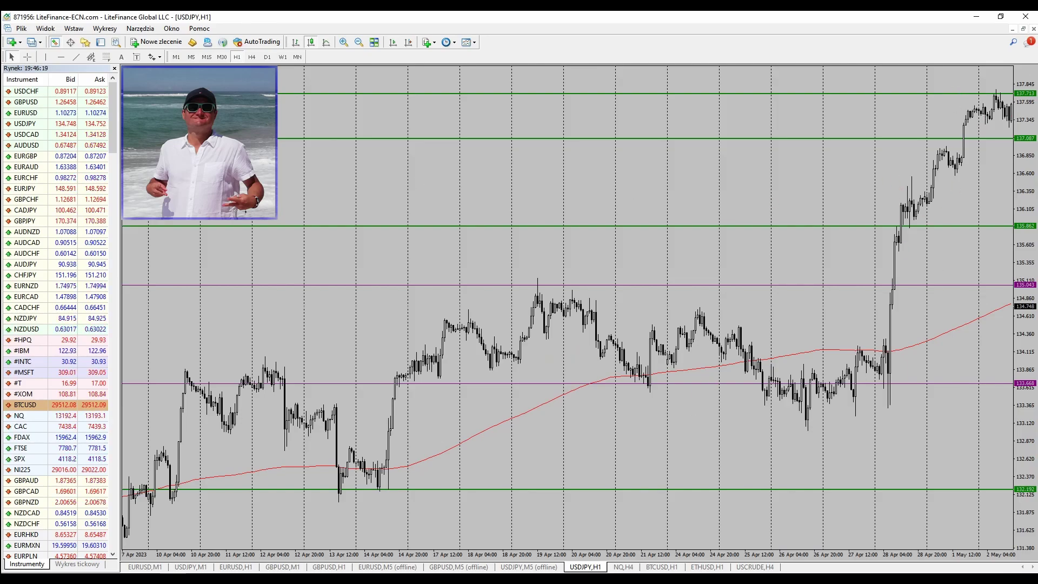
{"action": "left_click_drag", "start_coordinate": [826, 369], "coordinate": [955, 101]}
{"action": "key", "text": "Escape"}
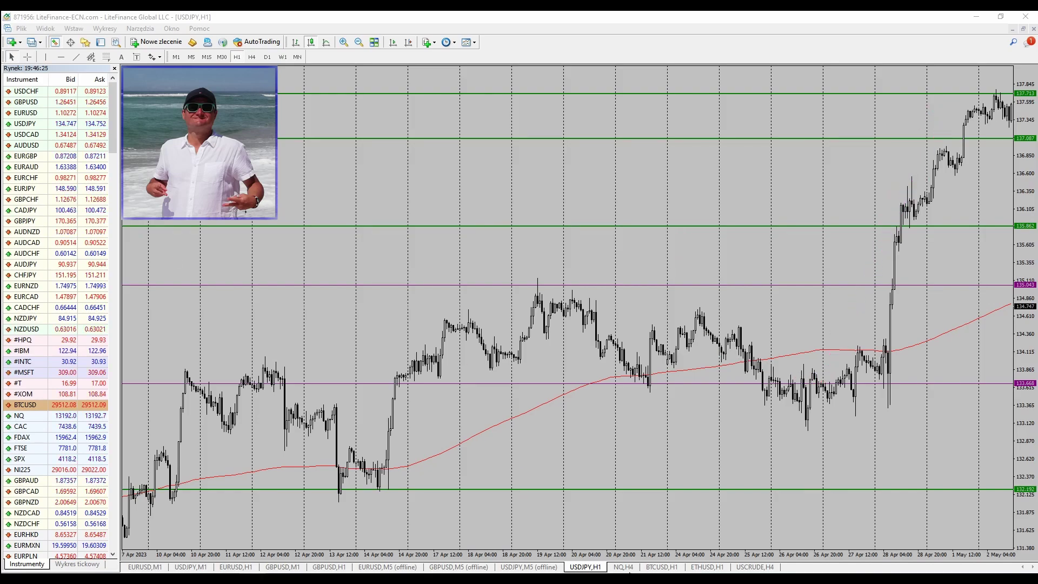
Switch to the NQ H4 chart and draw arrows marking the rise to the early-April high, the drop after it and the preceding high
{"action": "left_click", "coordinate": [625, 567]}
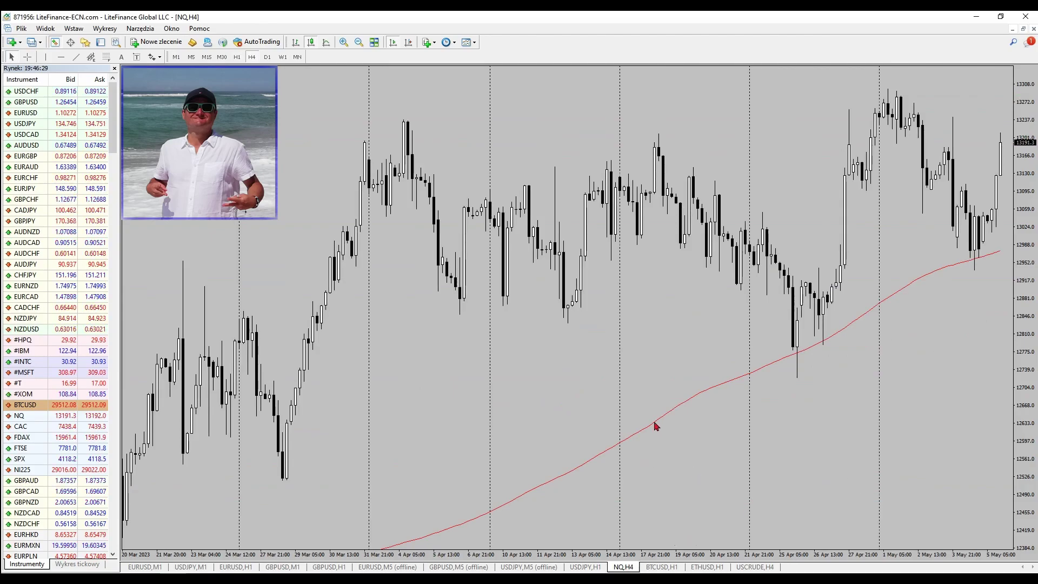
{"action": "mouse_move", "coordinate": [654, 429]}
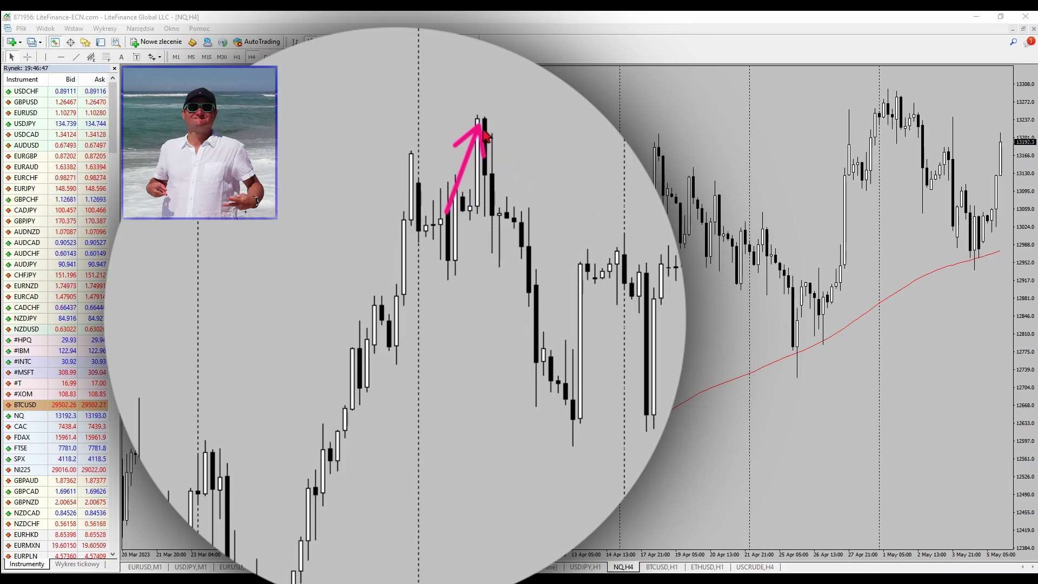
{"action": "mouse_move", "coordinate": [485, 120]}
{"action": "left_mouse_down"}
{"action": "mouse_move", "coordinate": [491, 254]}
{"action": "mouse_move", "coordinate": [538, 400]}
{"action": "left_mouse_up"}
{"action": "left_click_drag", "start_coordinate": [509, 364], "coordinate": [555, 354]}
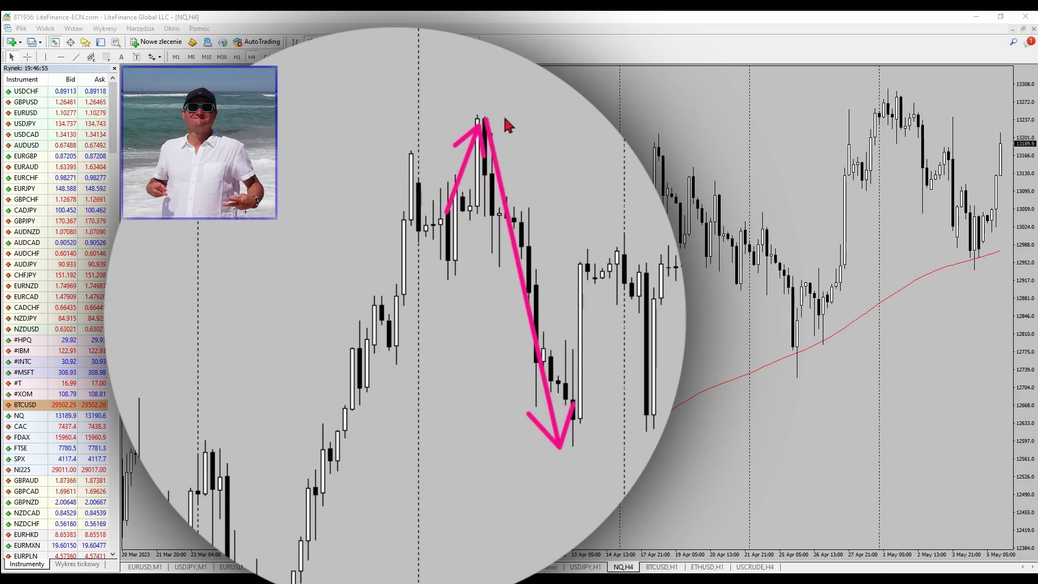
{"action": "left_click_drag", "start_coordinate": [354, 154], "coordinate": [411, 150]}
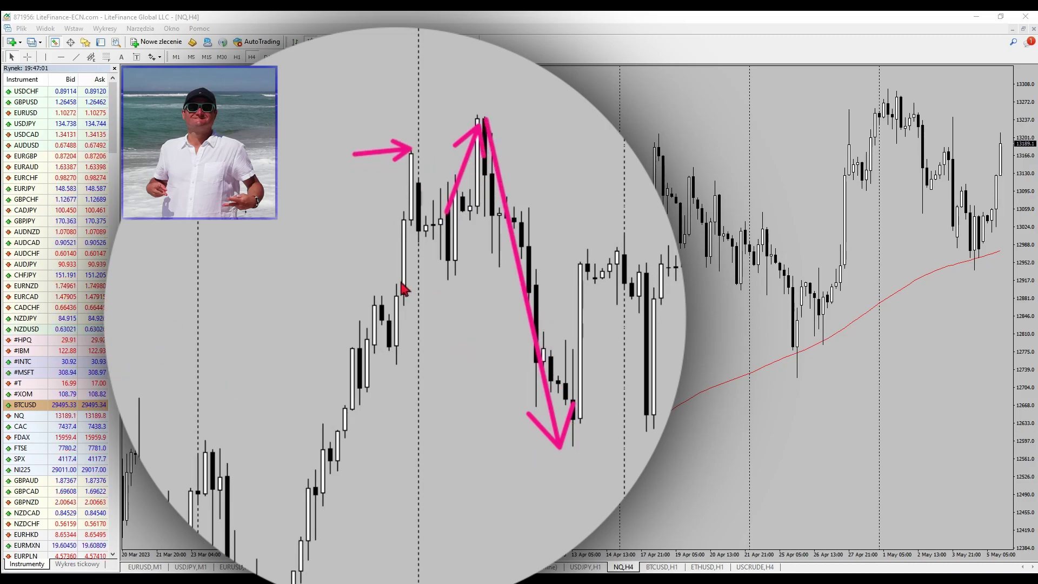
{"action": "mouse_move", "coordinate": [361, 269]}
{"action": "left_mouse_down"}
{"action": "mouse_move", "coordinate": [516, 268]}
{"action": "mouse_move", "coordinate": [480, 292]}
{"action": "left_mouse_up"}
{"action": "left_click_drag", "start_coordinate": [139, 341], "coordinate": [465, 329]}
{"action": "left_click_drag", "start_coordinate": [422, 308], "coordinate": [423, 355]}
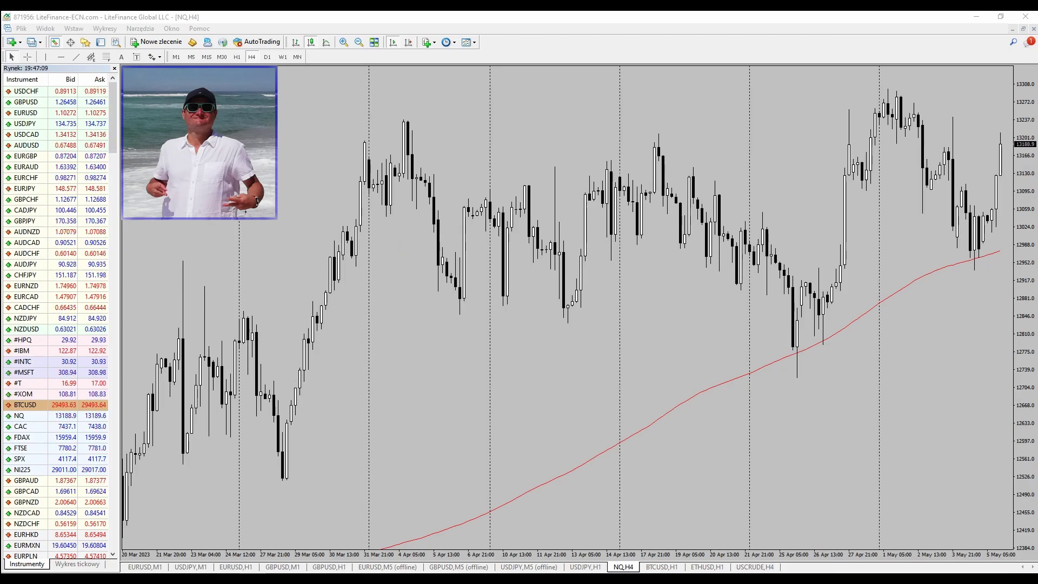
Mark the early-April rise with an arrow and extend horizontal arrows from its low and the preceding high to the latest bars
{"action": "mouse_move", "coordinate": [394, 184]}
{"action": "left_mouse_down"}
{"action": "mouse_move", "coordinate": [414, 115]}
{"action": "mouse_move", "coordinate": [421, 137]}
{"action": "left_mouse_up"}
{"action": "left_click_drag", "start_coordinate": [403, 179], "coordinate": [1002, 178]}
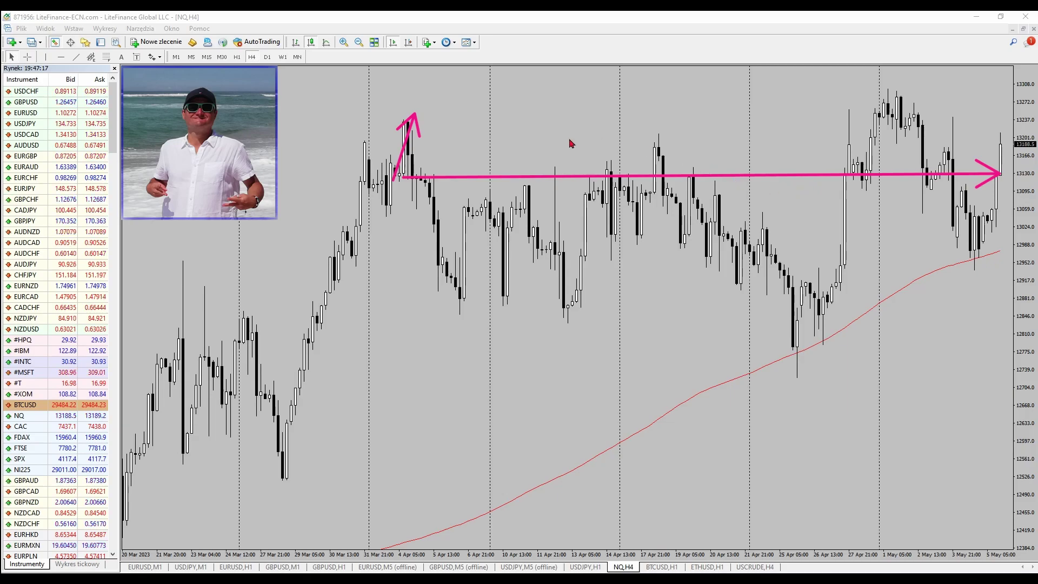
{"action": "left_click_drag", "start_coordinate": [387, 150], "coordinate": [1005, 147]}
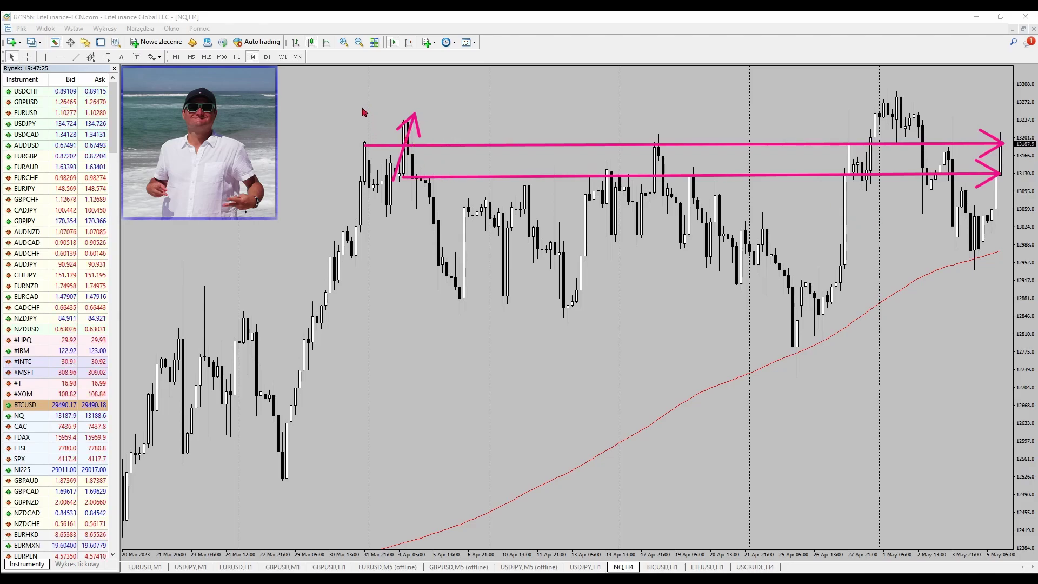
{"action": "left_click_drag", "start_coordinate": [363, 108], "coordinate": [368, 127]}
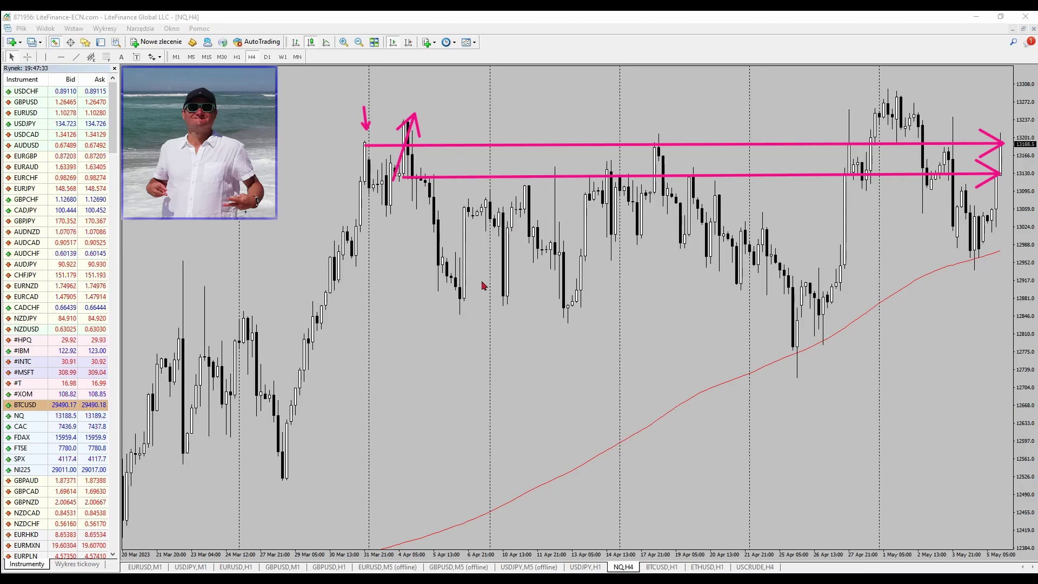
Draw arrows at the spike into the zone before 13 April and its drop, plus three horizontal arrows at successively lower levels
{"action": "left_click_drag", "start_coordinate": [550, 106], "coordinate": [555, 168]}
{"action": "mouse_move", "coordinate": [564, 208]}
{"action": "left_mouse_down"}
{"action": "mouse_move", "coordinate": [579, 318]}
{"action": "mouse_move", "coordinate": [591, 295]}
{"action": "left_mouse_up"}
{"action": "left_click_drag", "start_coordinate": [435, 221], "coordinate": [520, 236]}
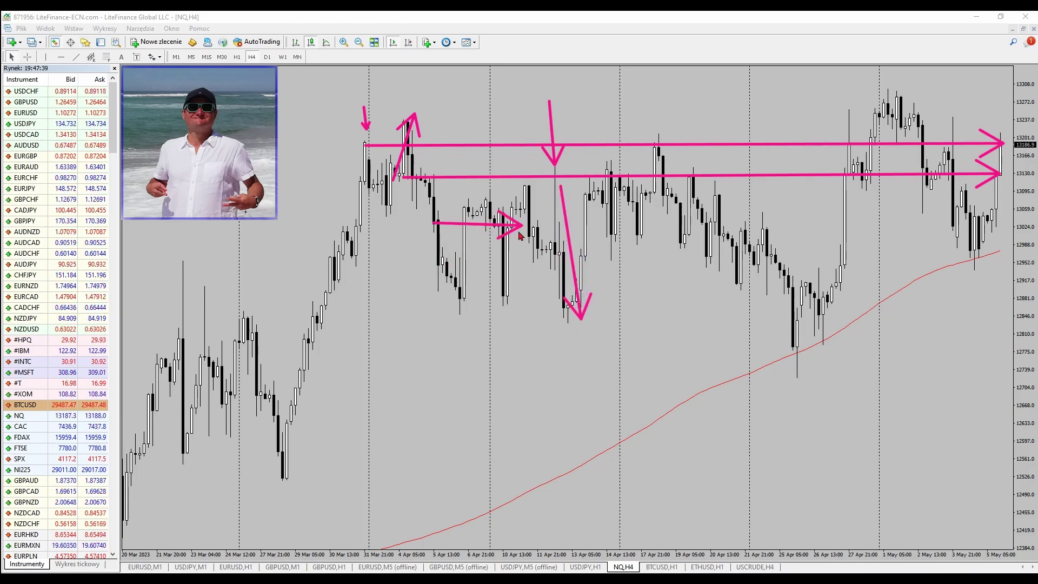
{"action": "left_click_drag", "start_coordinate": [435, 264], "coordinate": [506, 264]}
{"action": "left_click_drag", "start_coordinate": [485, 253], "coordinate": [485, 275]}
{"action": "mouse_move", "coordinate": [444, 308]}
{"action": "left_mouse_down"}
{"action": "mouse_move", "coordinate": [528, 308]}
{"action": "mouse_move", "coordinate": [505, 321]}
{"action": "left_mouse_up"}
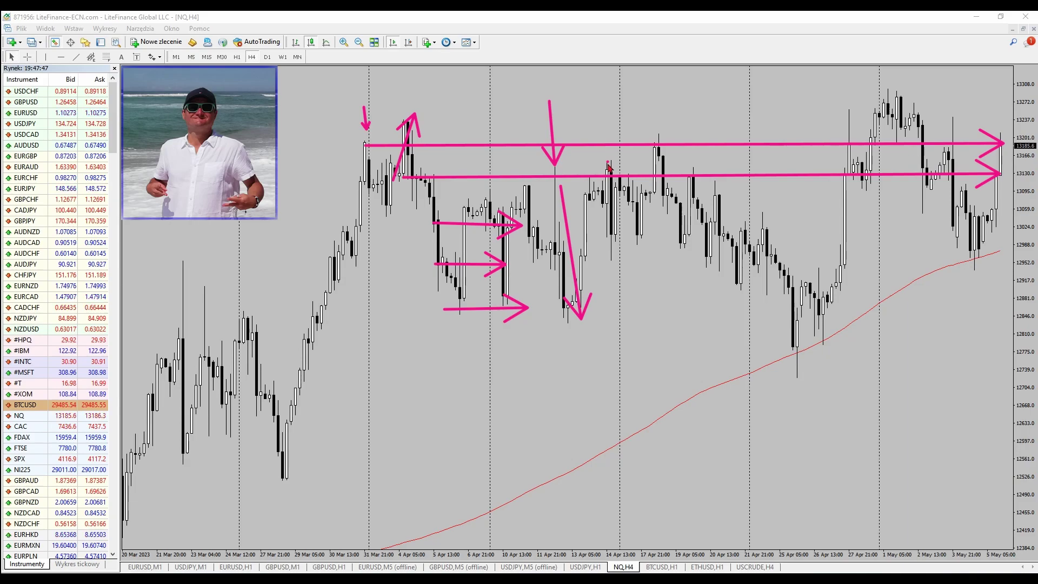
Draw arrows marking the drop from the 14 April high, its low and the next high above the zone, and clear the drawings
{"action": "mouse_move", "coordinate": [629, 209]}
{"action": "left_mouse_down"}
{"action": "mouse_move", "coordinate": [640, 244]}
{"action": "mouse_move", "coordinate": [627, 244]}
{"action": "mouse_move", "coordinate": [665, 249]}
{"action": "left_mouse_up"}
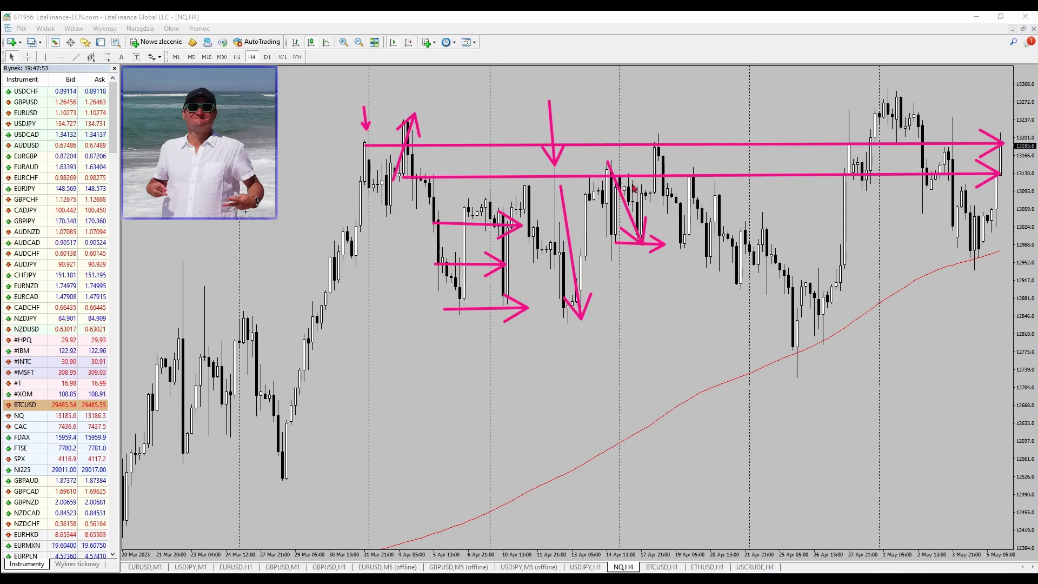
{"action": "left_click_drag", "start_coordinate": [661, 81], "coordinate": [660, 120]}
{"action": "left_click_drag", "start_coordinate": [654, 106], "coordinate": [667, 106]}
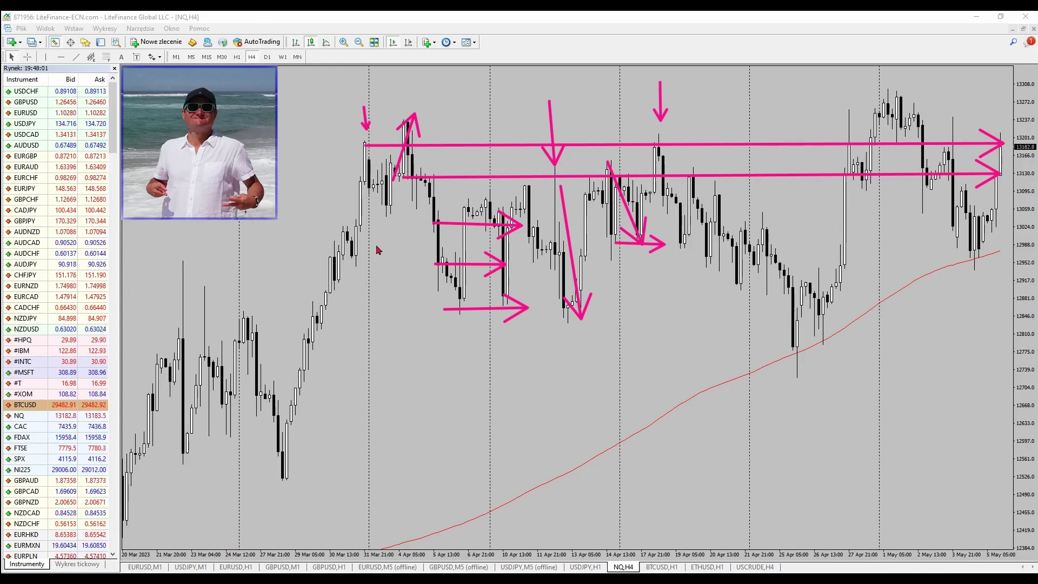
{"action": "key", "text": "Escape"}
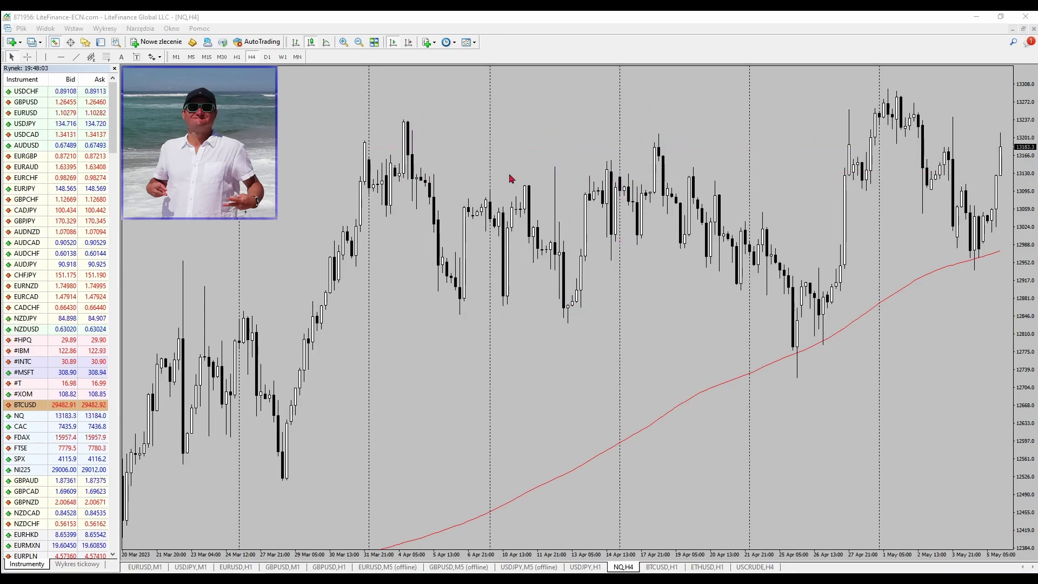
Draw arrows along the drop after the early-April high and the rise leading to it, and clear them
{"action": "left_click_drag", "start_coordinate": [407, 123], "coordinate": [459, 286]}
{"action": "left_click_drag", "start_coordinate": [438, 267], "coordinate": [465, 261]}
{"action": "left_click_drag", "start_coordinate": [380, 204], "coordinate": [408, 125]}
{"action": "key", "text": "Escape"}
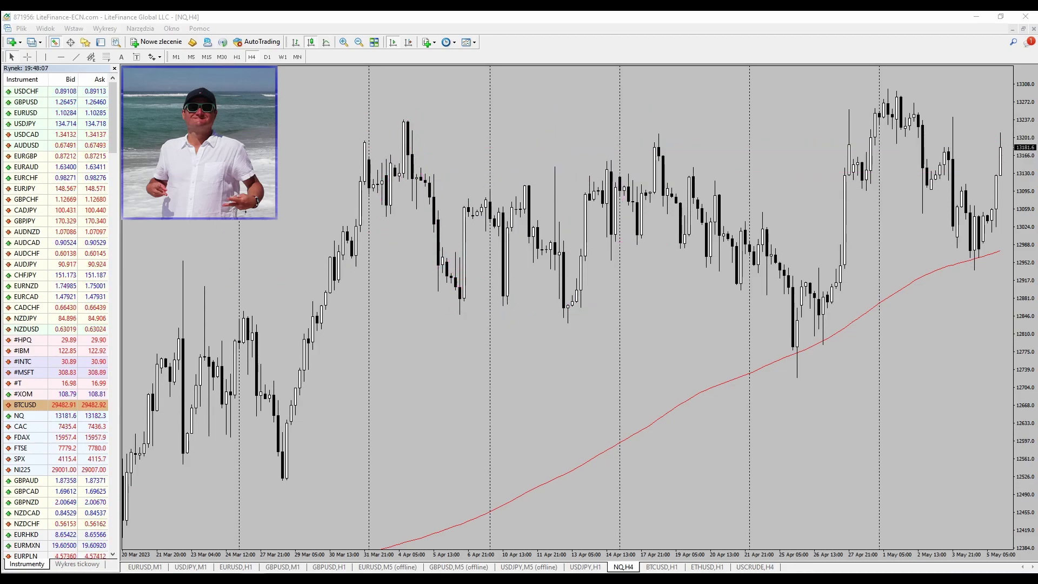
Place a Fibonacci retracement from the early-April rise's low to its high and draw a leftward arrow along its middle level
{"action": "left_click", "coordinate": [106, 57]}
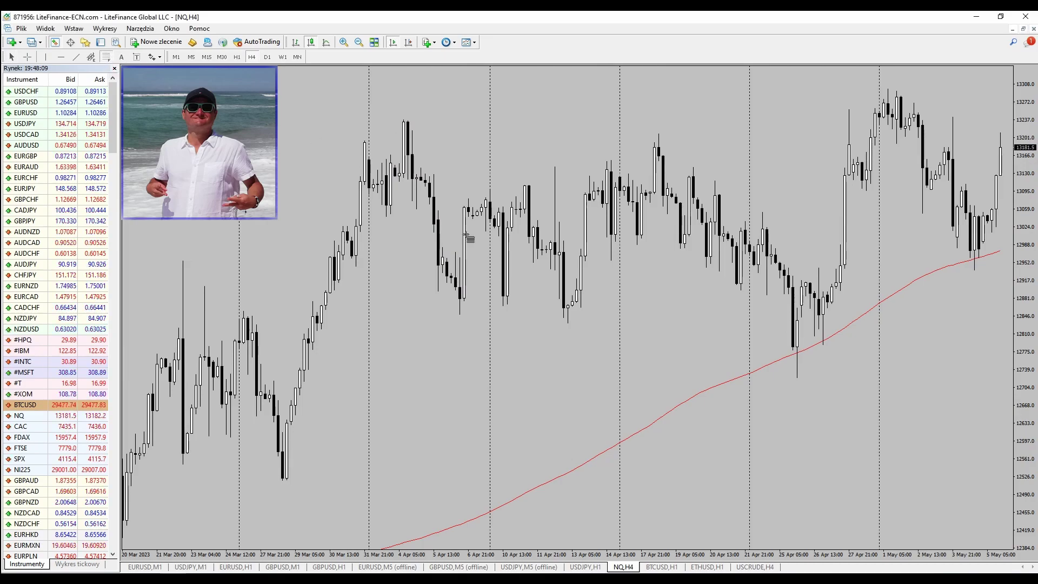
{"action": "left_click_drag", "start_coordinate": [399, 178], "coordinate": [451, 121]}
{"action": "key", "text": "ctrl+2"}
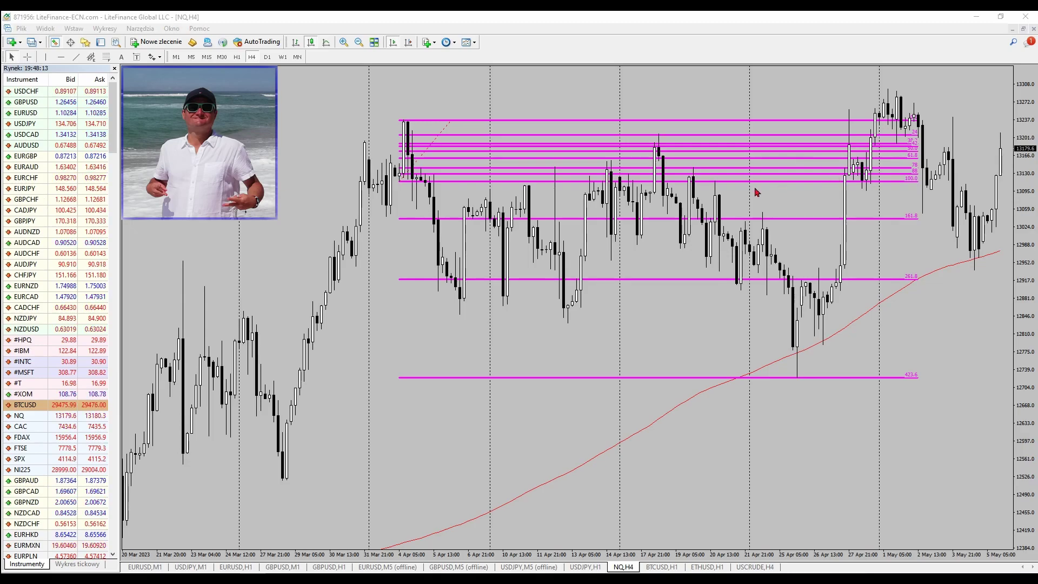
{"action": "left_click_drag", "start_coordinate": [925, 154], "coordinate": [343, 154]}
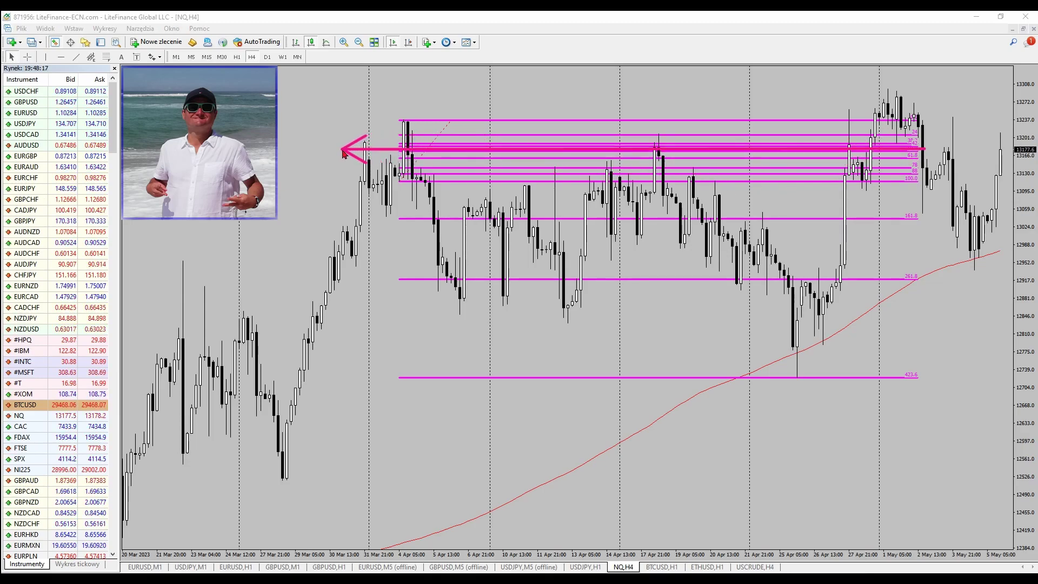
Clear the arrow and delete the Fibonacci retracement from the NQ chart
{"action": "key", "text": "Escape"}
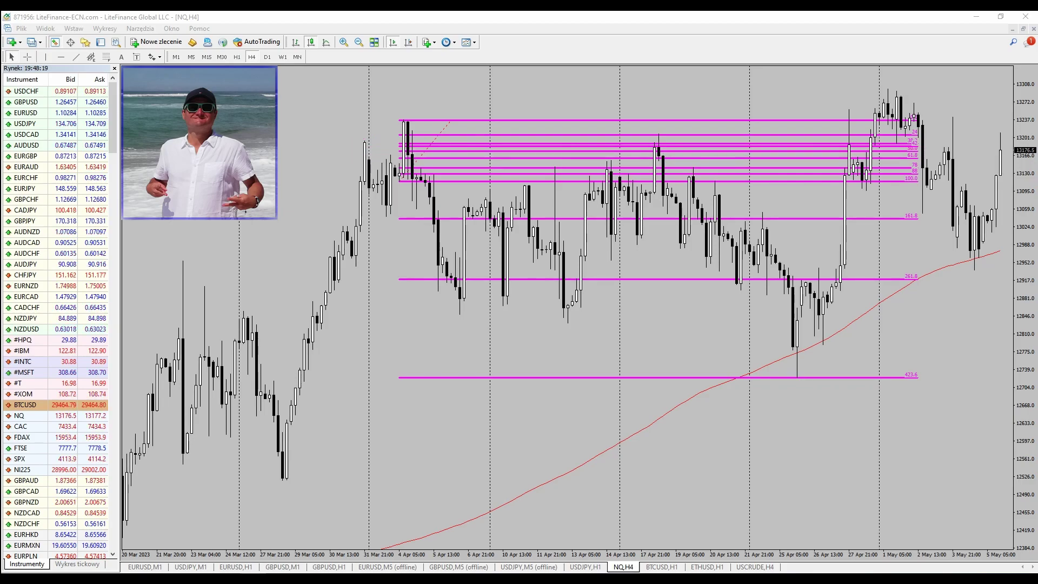
{"action": "right_click", "coordinate": [441, 131]}
{"action": "left_click", "coordinate": [479, 162]}
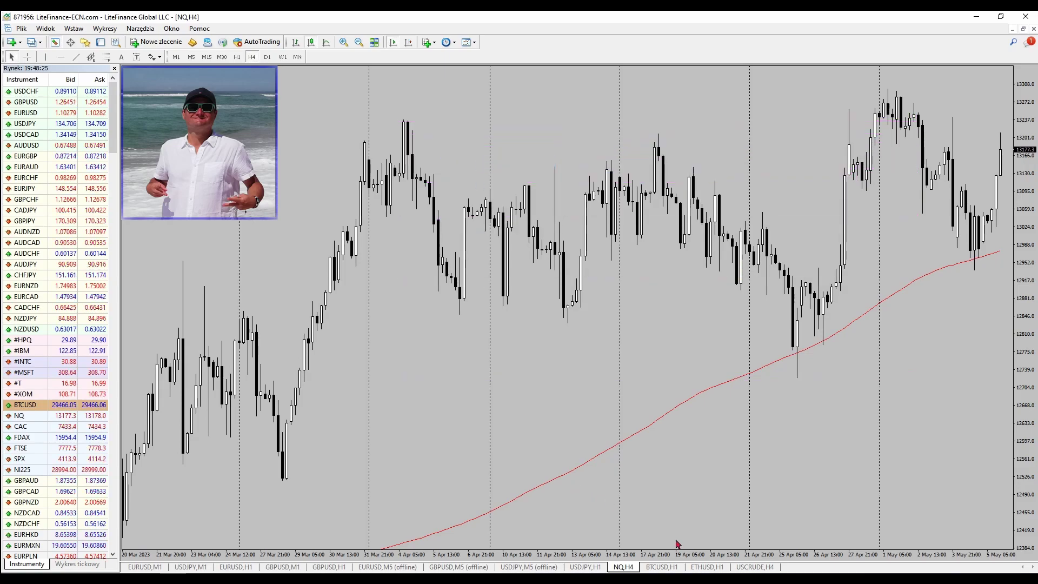
On the ETHUSD H1 chart, box the 26 April rise's zone through the latest bars with pullback and rebound arrows, and clear the drawings
{"action": "left_click", "coordinate": [706, 568]}
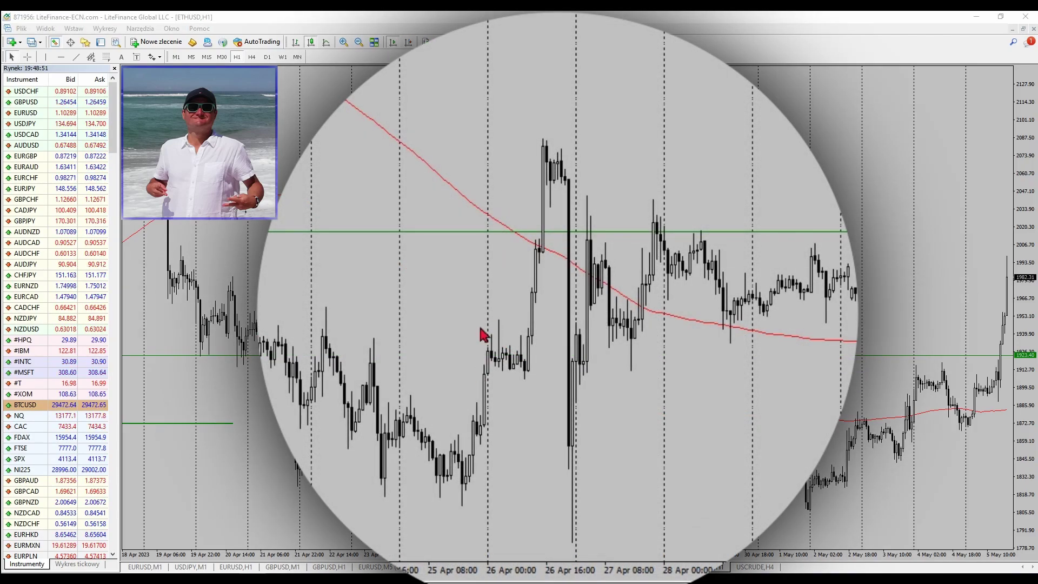
{"action": "mouse_move", "coordinate": [481, 327]}
{"action": "left_mouse_down"}
{"action": "mouse_move", "coordinate": [535, 146]}
{"action": "mouse_move", "coordinate": [614, 555]}
{"action": "left_mouse_up"}
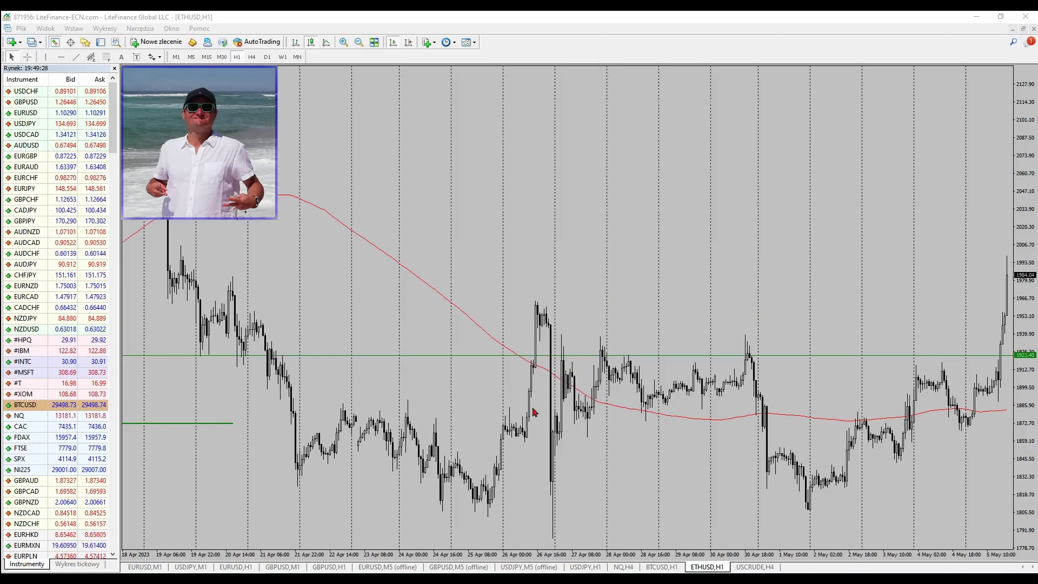
{"action": "left_click_drag", "start_coordinate": [527, 424], "coordinate": [1022, 309]}
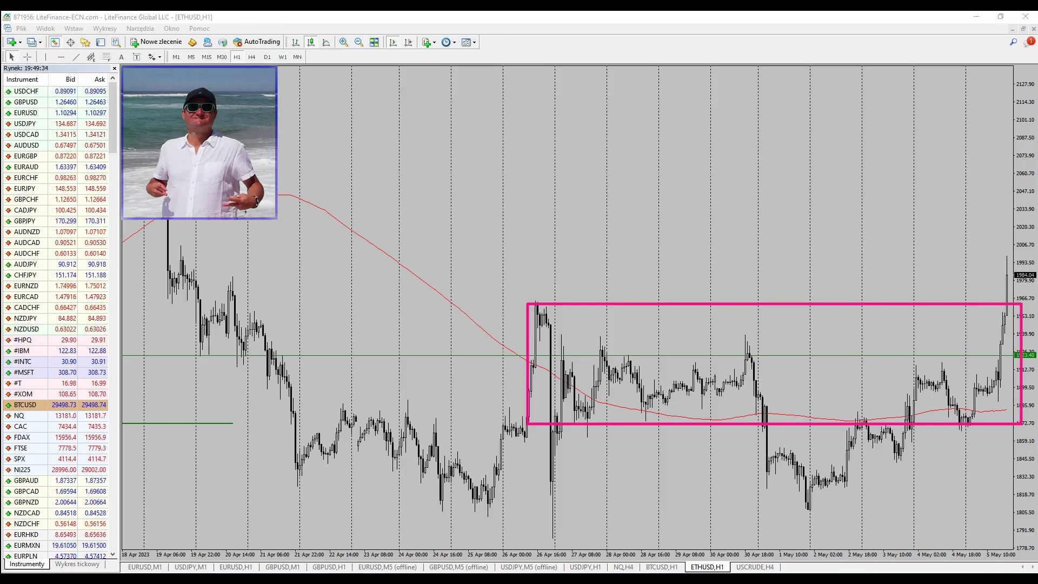
{"action": "mouse_move", "coordinate": [999, 260]}
{"action": "left_mouse_down"}
{"action": "mouse_move", "coordinate": [1023, 307]}
{"action": "mouse_move", "coordinate": [1034, 172]}
{"action": "left_mouse_up"}
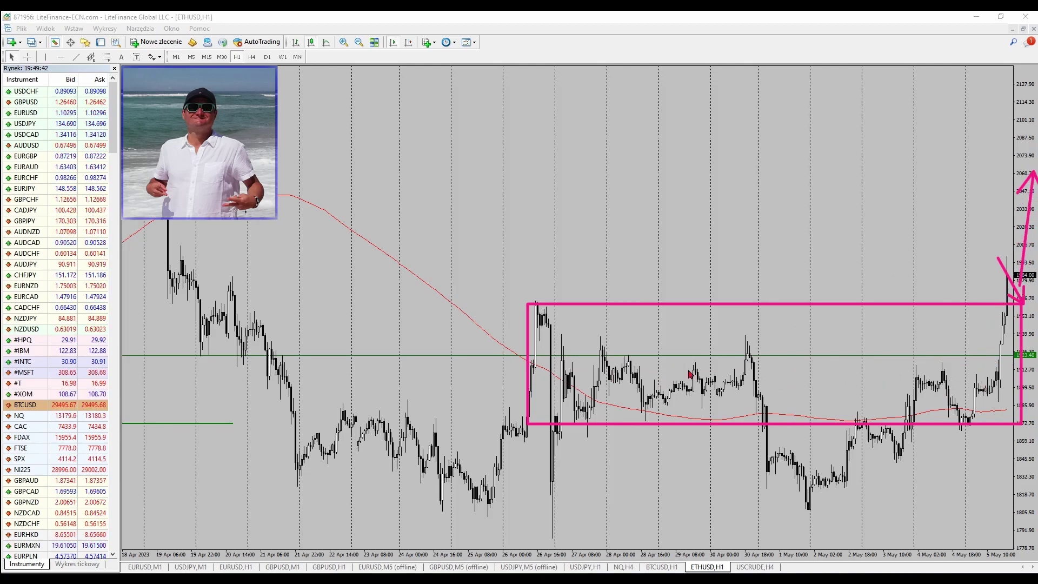
{"action": "key", "text": "e"}
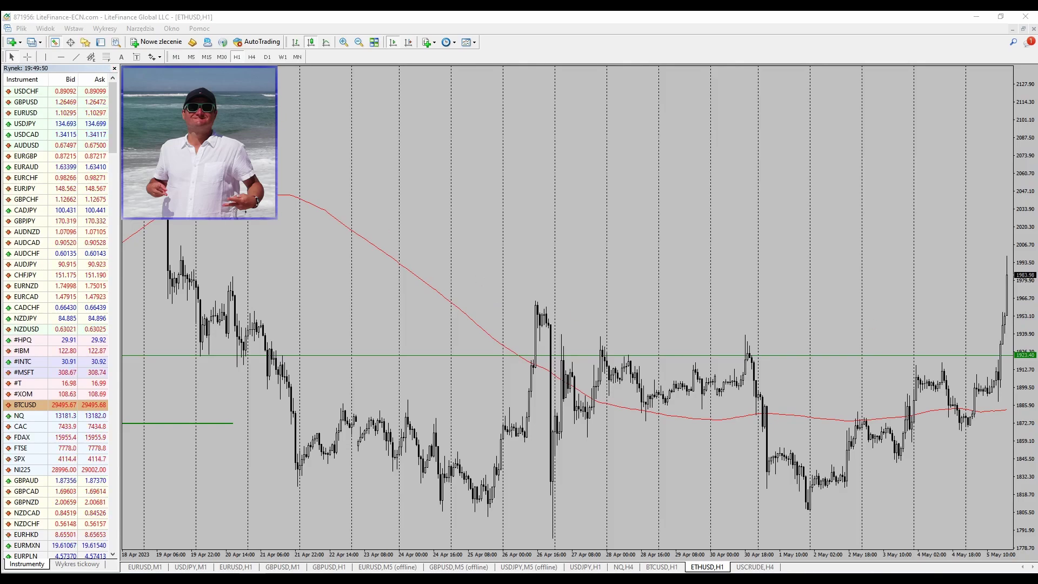
Place a Fibonacci retracement from the low to the high of the 26 April rise and draw a line along its 50.0 level
{"action": "left_click", "coordinate": [106, 57]}
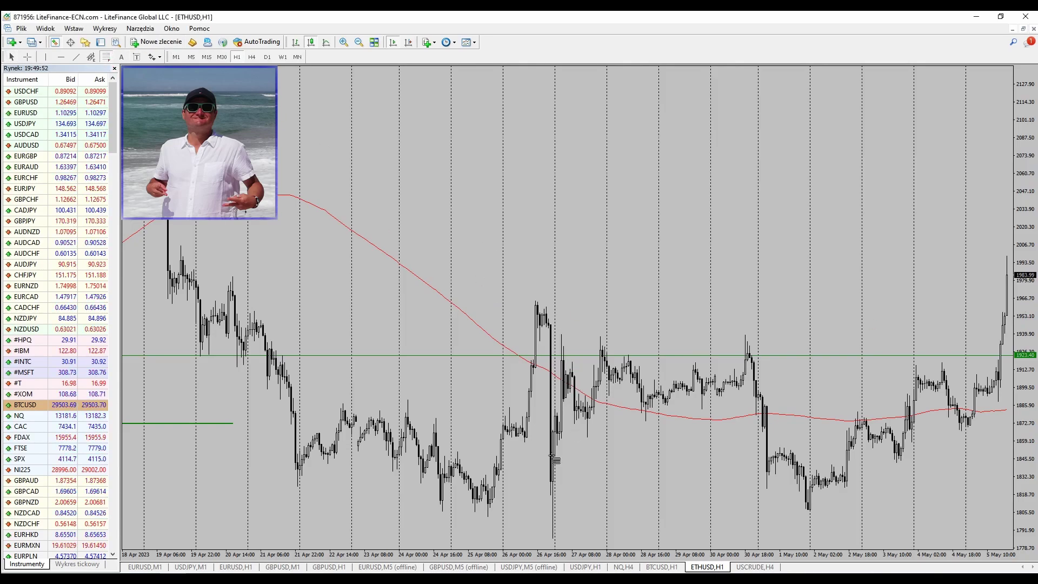
{"action": "left_click_drag", "start_coordinate": [526, 436], "coordinate": [642, 304]}
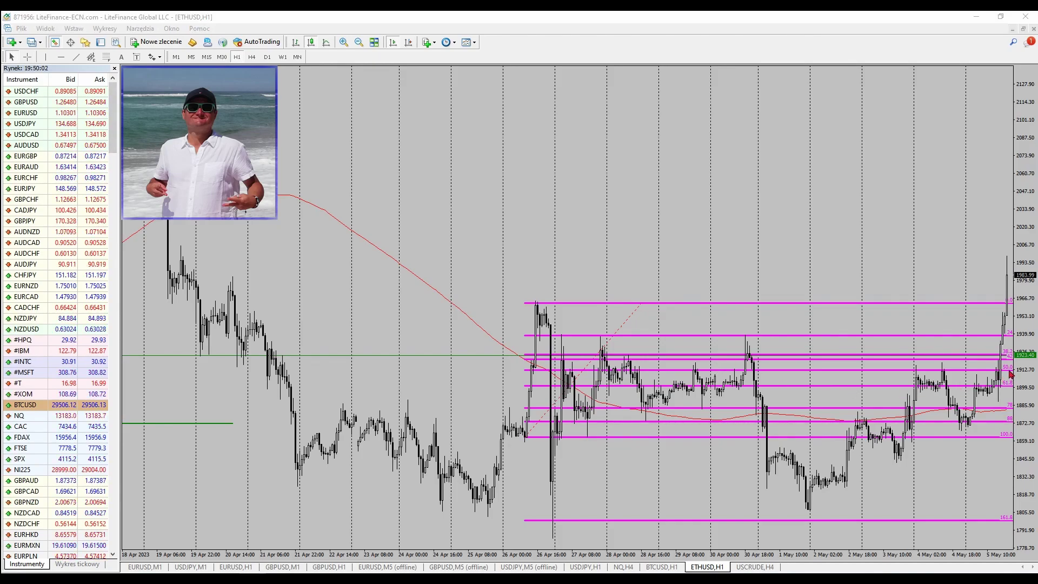
{"action": "mouse_move", "coordinate": [1009, 369]}
{"action": "left_mouse_down"}
{"action": "mouse_move", "coordinate": [639, 379]}
{"action": "mouse_move", "coordinate": [429, 372]}
{"action": "mouse_move", "coordinate": [380, 358]}
{"action": "mouse_move", "coordinate": [266, 374]}
{"action": "left_mouse_up"}
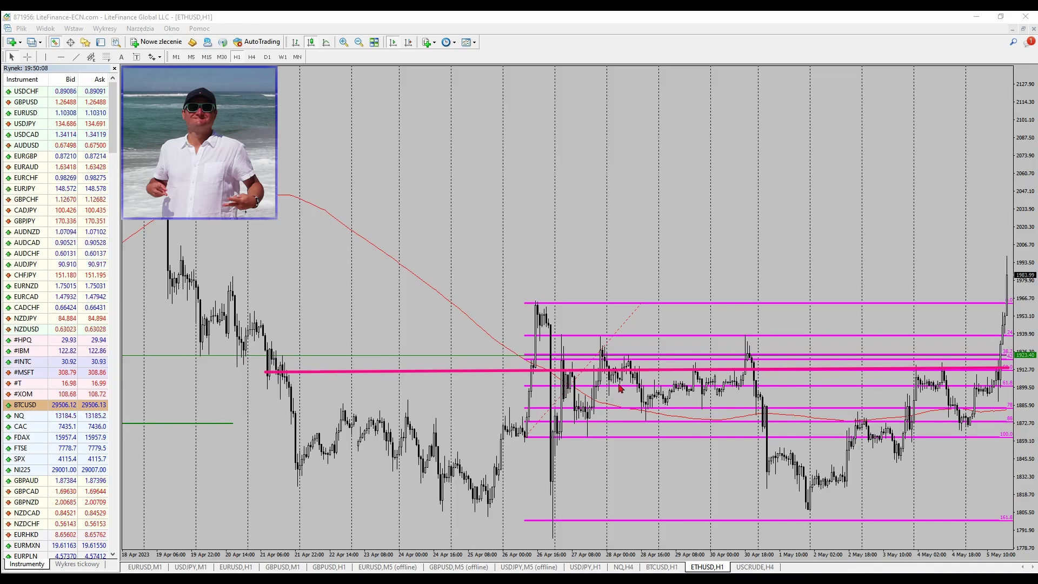
Remove the 50.0 level line and delete the Fibonacci retracement from the ETHUSD chart
{"action": "key", "text": "ctrl+z"}
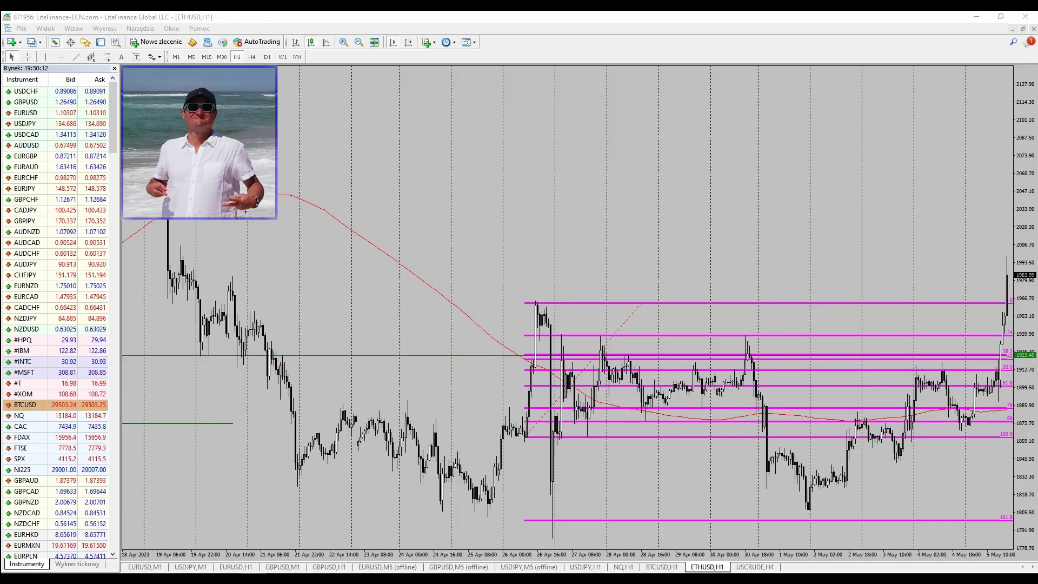
{"action": "right_click", "coordinate": [631, 319]}
{"action": "left_click", "coordinate": [657, 354]}
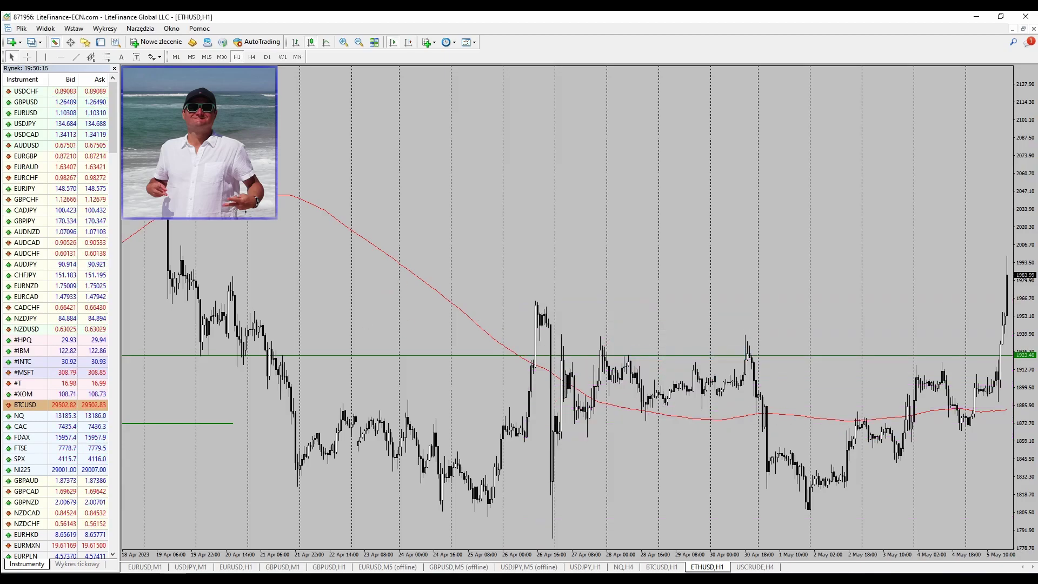
Add blank space after the latest ETHUSD candles, box the zone at about 1890–1912, draw pullback and rebound arrows, and clear the drawings
{"action": "left_click", "coordinate": [395, 44]}
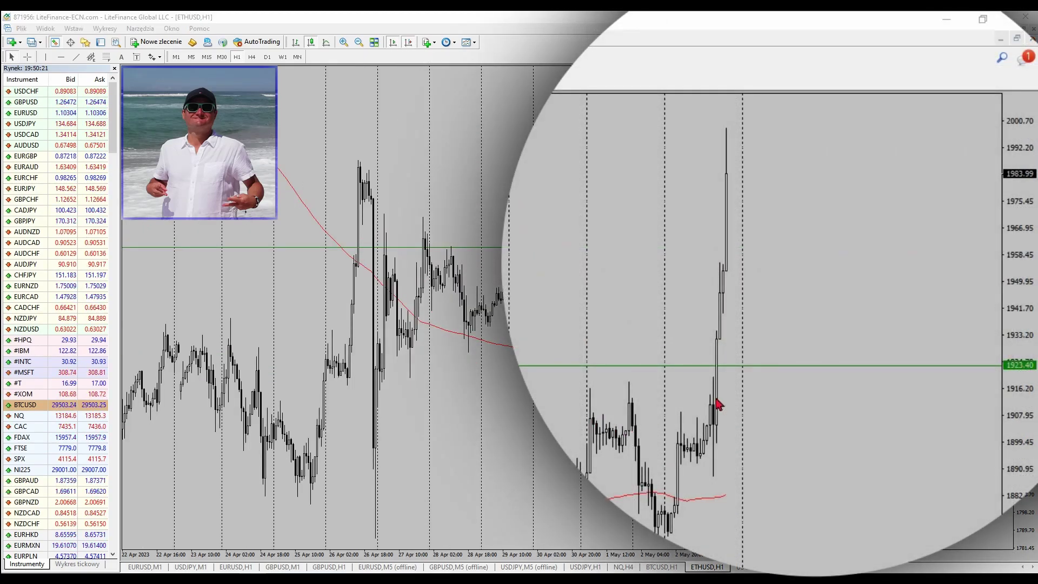
{"action": "mouse_move", "coordinate": [703, 401]}
{"action": "left_mouse_down"}
{"action": "mouse_move", "coordinate": [742, 412]}
{"action": "mouse_move", "coordinate": [819, 472]}
{"action": "left_mouse_up"}
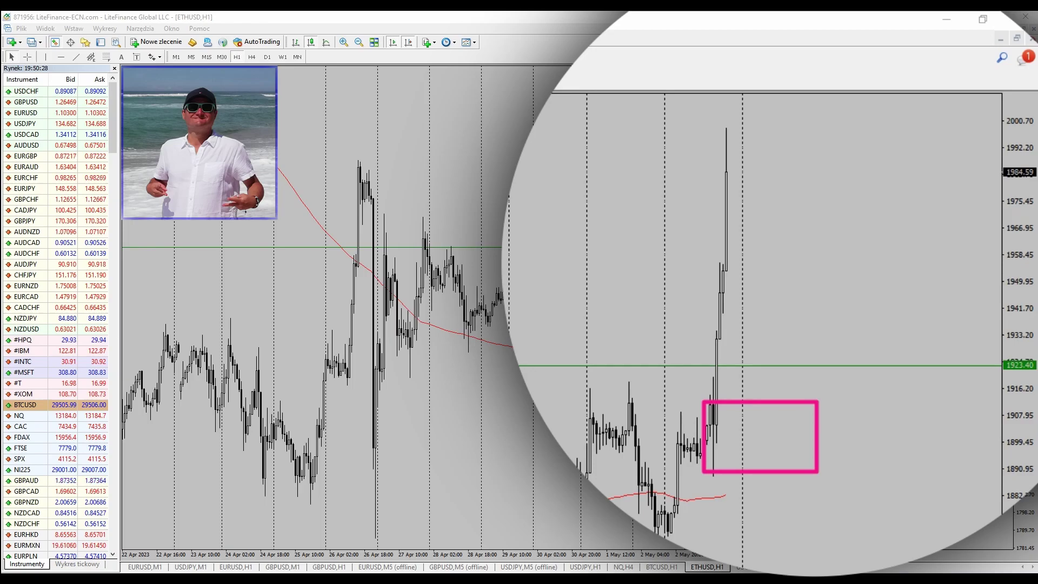
{"action": "left_click_drag", "start_coordinate": [738, 189], "coordinate": [808, 418]}
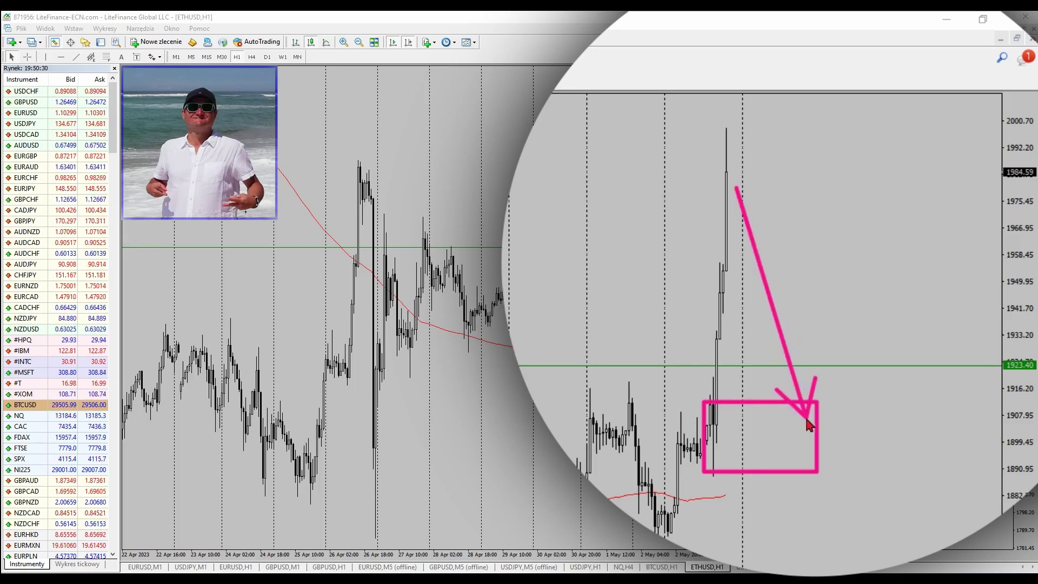
{"action": "left_click_drag", "start_coordinate": [858, 357], "coordinate": [949, 44]}
{"action": "key", "text": "Escape"}
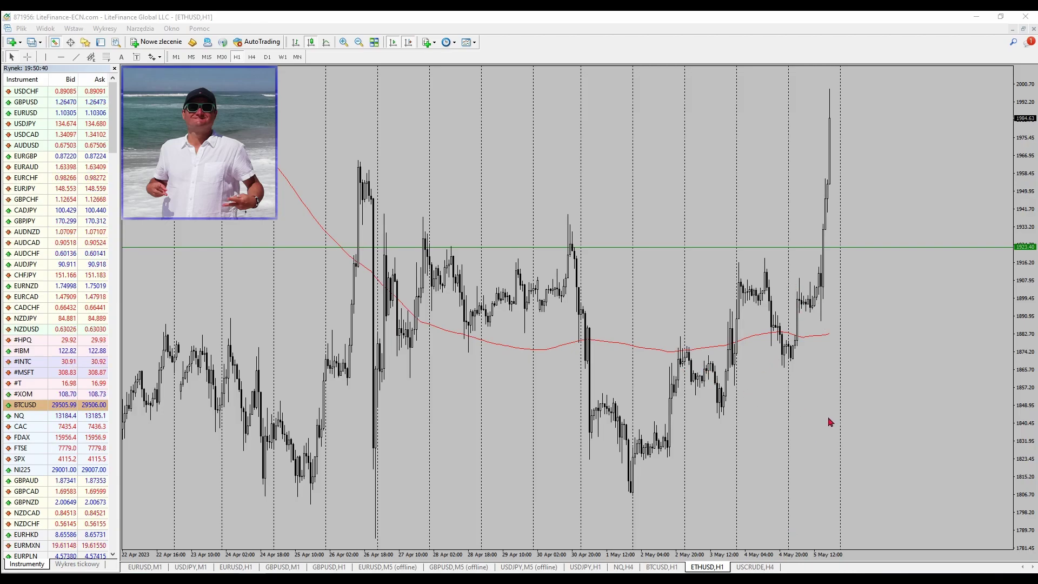
Switch to the USCRUDE H4 chart, mark the March decline with an arrow from its high to the mid-March low, and clear the drawings
{"action": "left_click", "coordinate": [769, 568]}
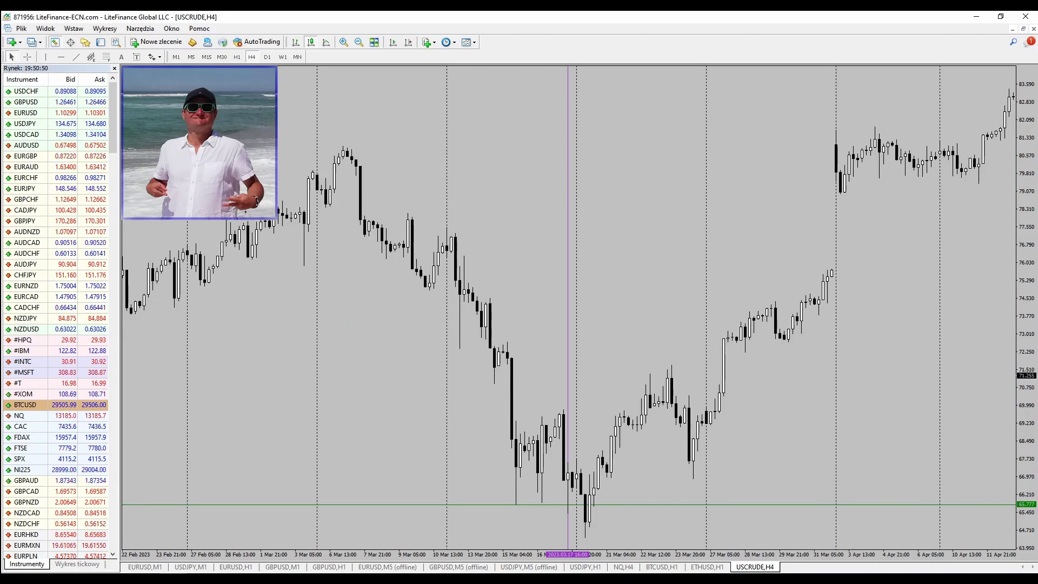
{"action": "mouse_move", "coordinate": [338, 148]}
{"action": "left_mouse_down"}
{"action": "mouse_move", "coordinate": [480, 445]}
{"action": "mouse_move", "coordinate": [519, 498]}
{"action": "left_mouse_up"}
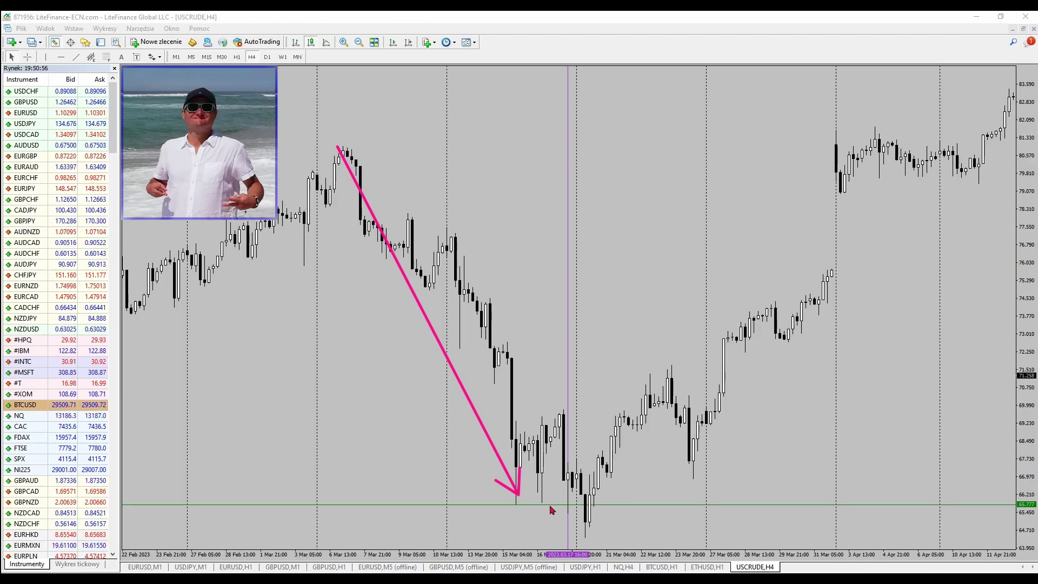
{"action": "mouse_move", "coordinate": [280, 463]}
{"action": "left_mouse_down"}
{"action": "mouse_move", "coordinate": [280, 501]}
{"action": "mouse_move", "coordinate": [399, 504]}
{"action": "left_mouse_up"}
{"action": "key", "text": "Escape"}
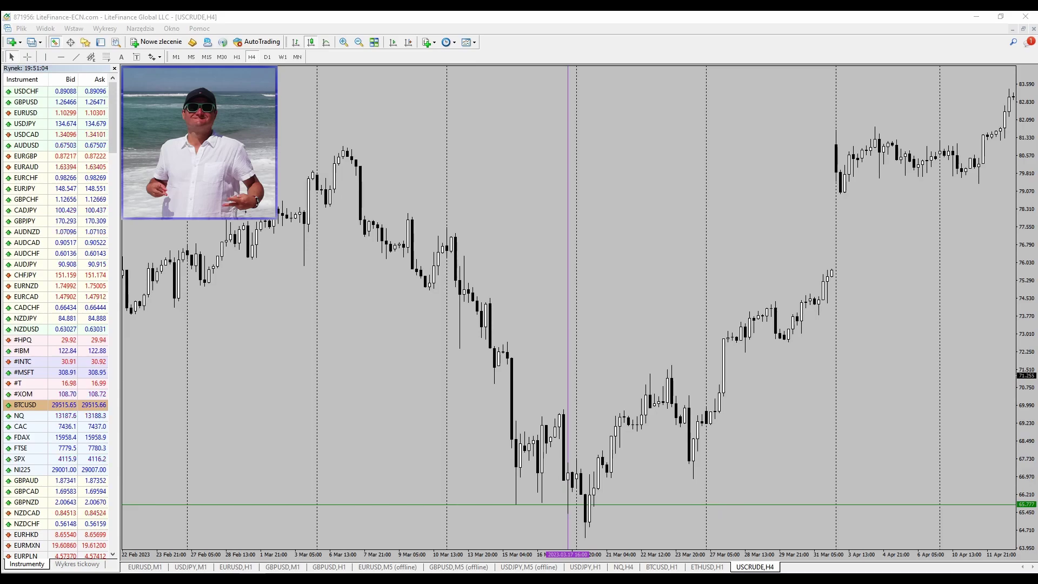
Magnify the March low on the USCRUDE chart, circle its candles, draw peaked strokes inside the circle, and clear the marks
{"action": "key", "text": "F11"}
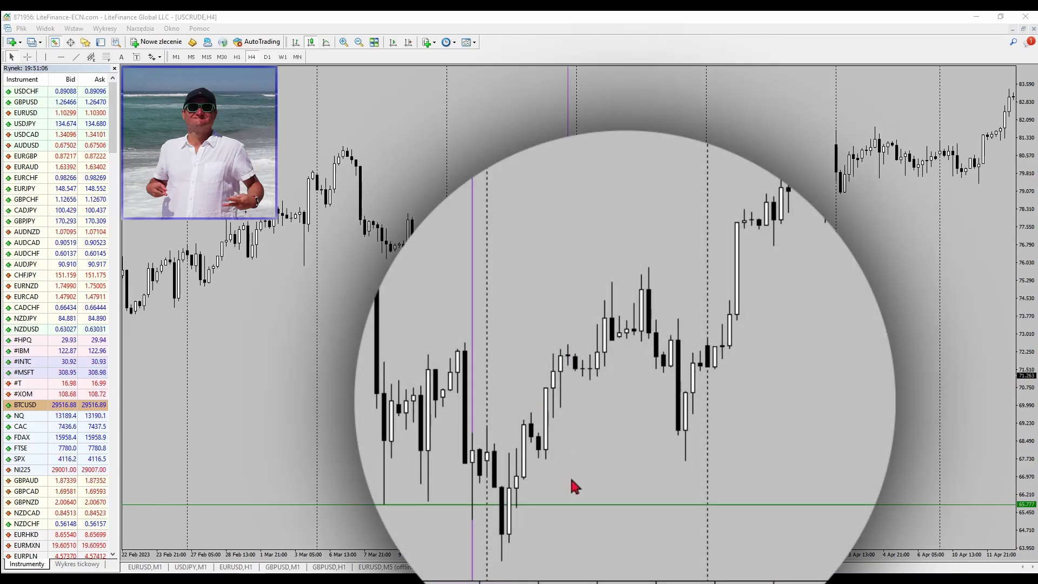
{"action": "left_click_drag", "start_coordinate": [447, 418], "coordinate": [543, 582]}
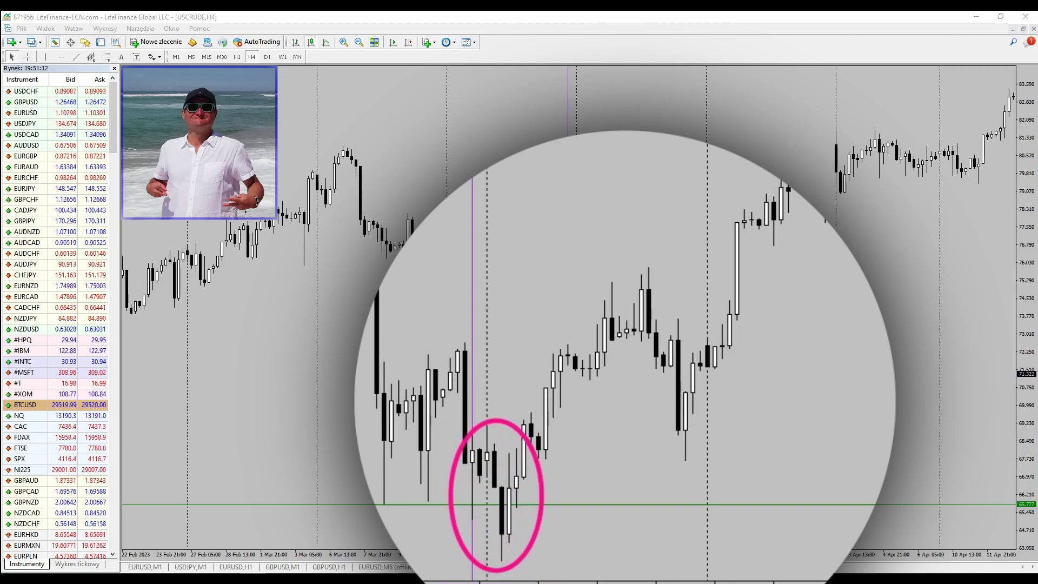
{"action": "mouse_move", "coordinate": [463, 483]}
{"action": "left_mouse_down"}
{"action": "mouse_move", "coordinate": [488, 428]}
{"action": "mouse_move", "coordinate": [533, 567]}
{"action": "left_mouse_up"}
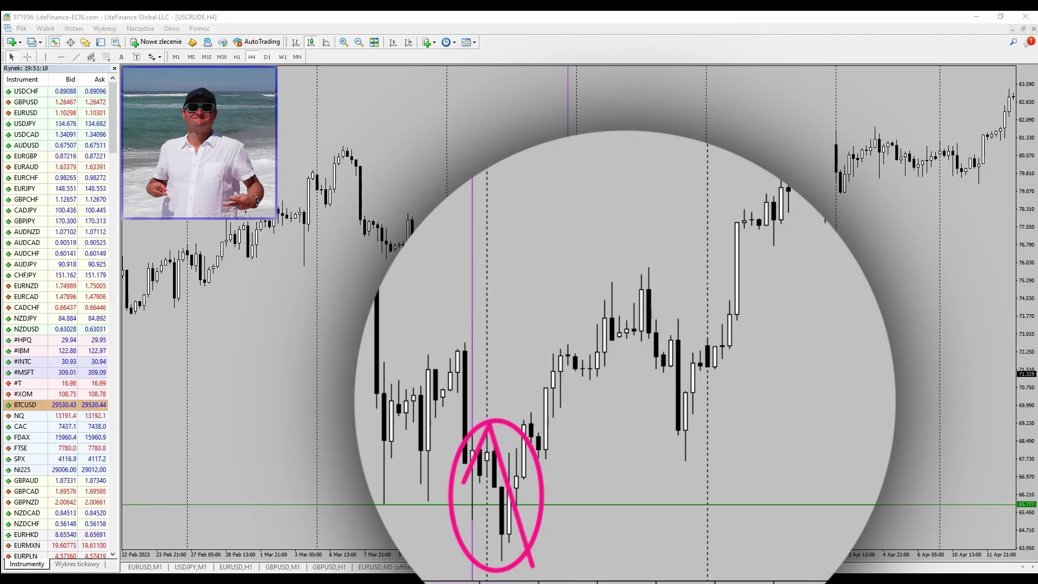
{"action": "key", "text": "Escape"}
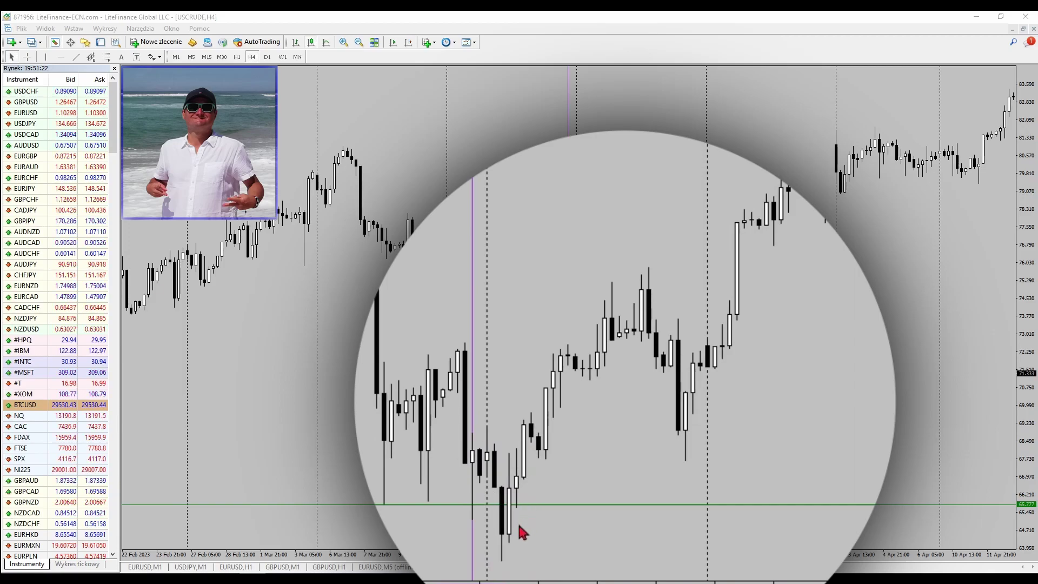
Trace the successive rises and pullbacks from the March low to the early April high with arrows, and clear them
{"action": "mouse_move", "coordinate": [506, 535]}
{"action": "left_mouse_down"}
{"action": "mouse_move", "coordinate": [529, 451]}
{"action": "mouse_move", "coordinate": [494, 425]}
{"action": "mouse_move", "coordinate": [524, 389]}
{"action": "mouse_move", "coordinate": [552, 469]}
{"action": "mouse_move", "coordinate": [653, 268]}
{"action": "mouse_move", "coordinate": [716, 462]}
{"action": "mouse_move", "coordinate": [823, 216]}
{"action": "mouse_move", "coordinate": [842, 140]}
{"action": "left_mouse_up"}
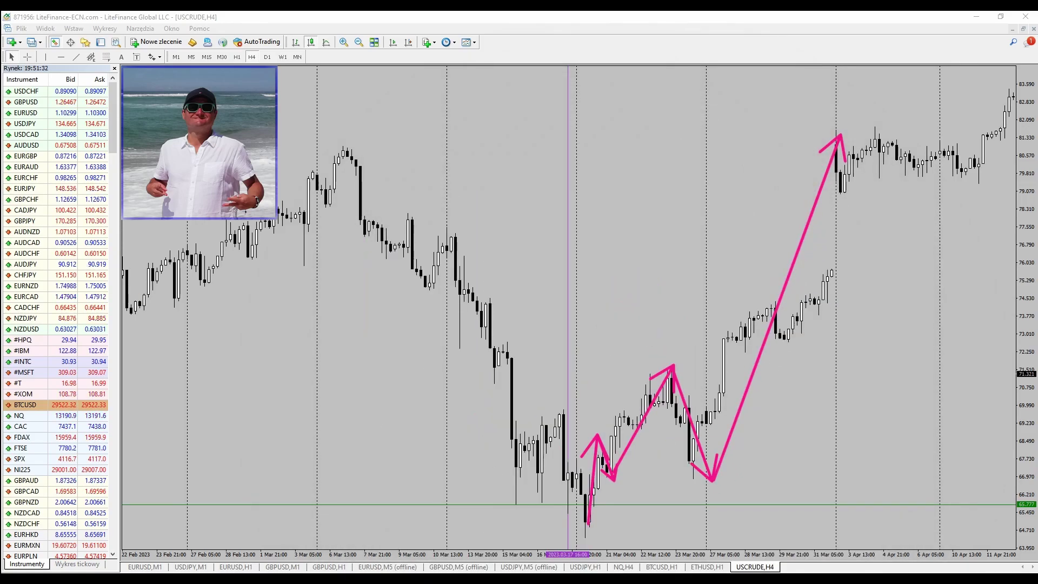
{"action": "key", "text": "Escape"}
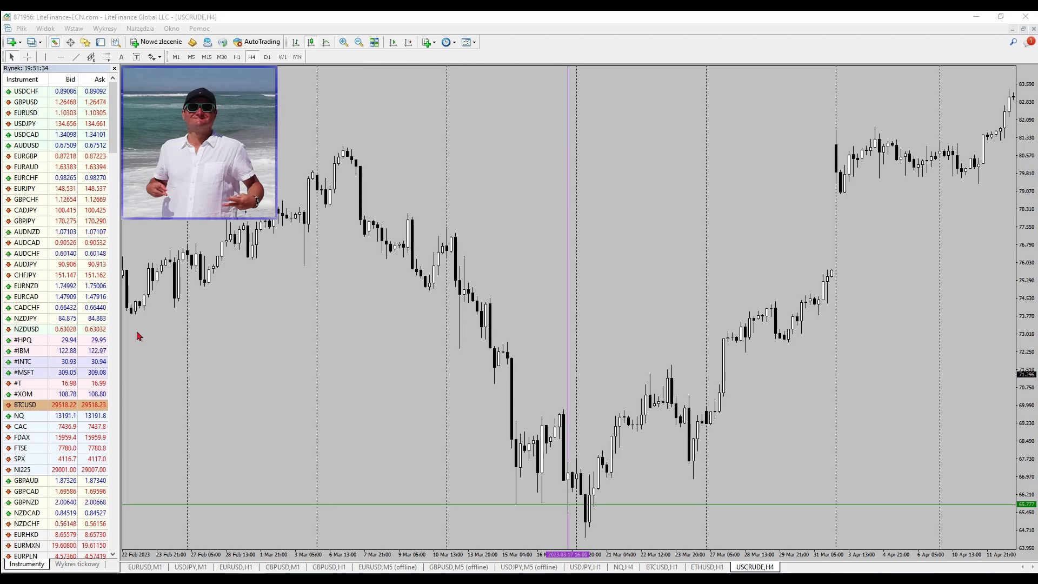